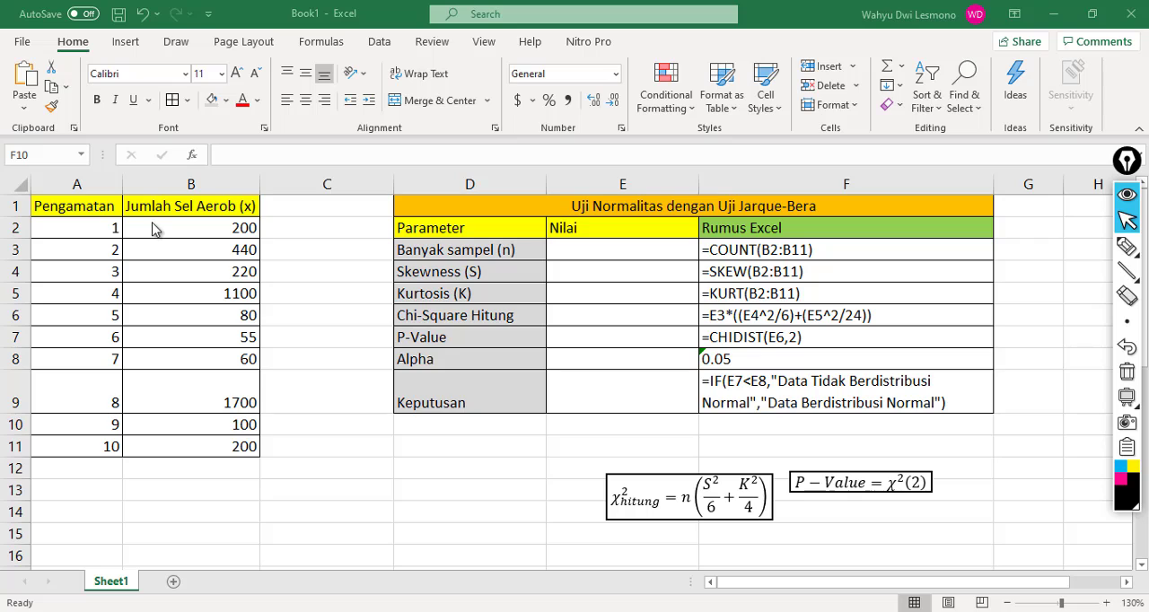
Step: Examine the Pengamatan numbers and their Jumlah Sel Aerob (x) values in A1:B11
click(148, 218)
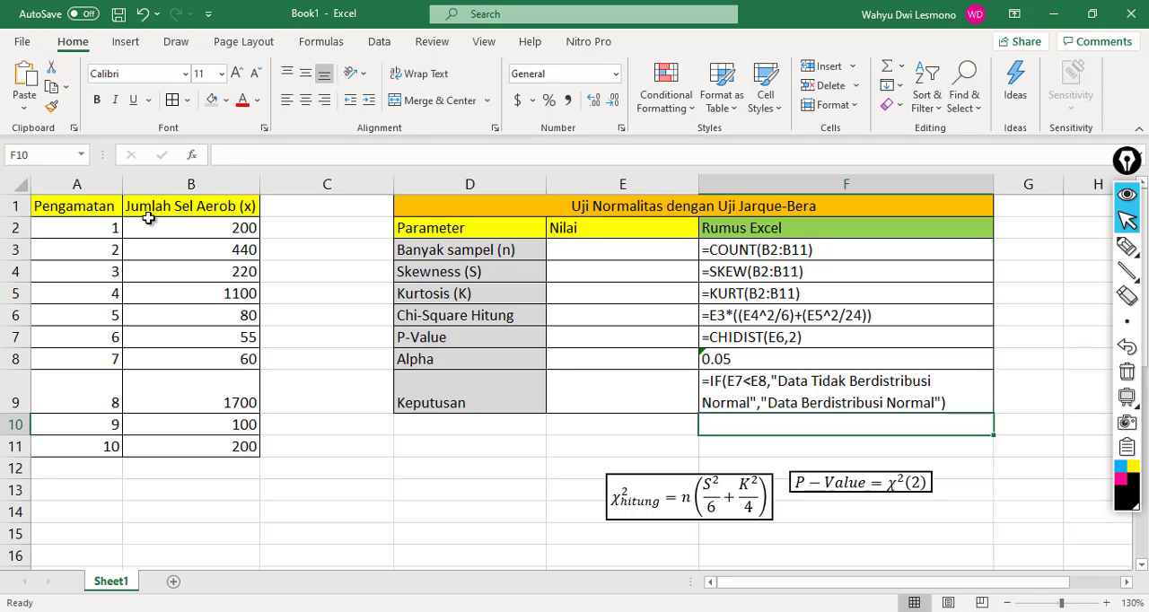
click(150, 225)
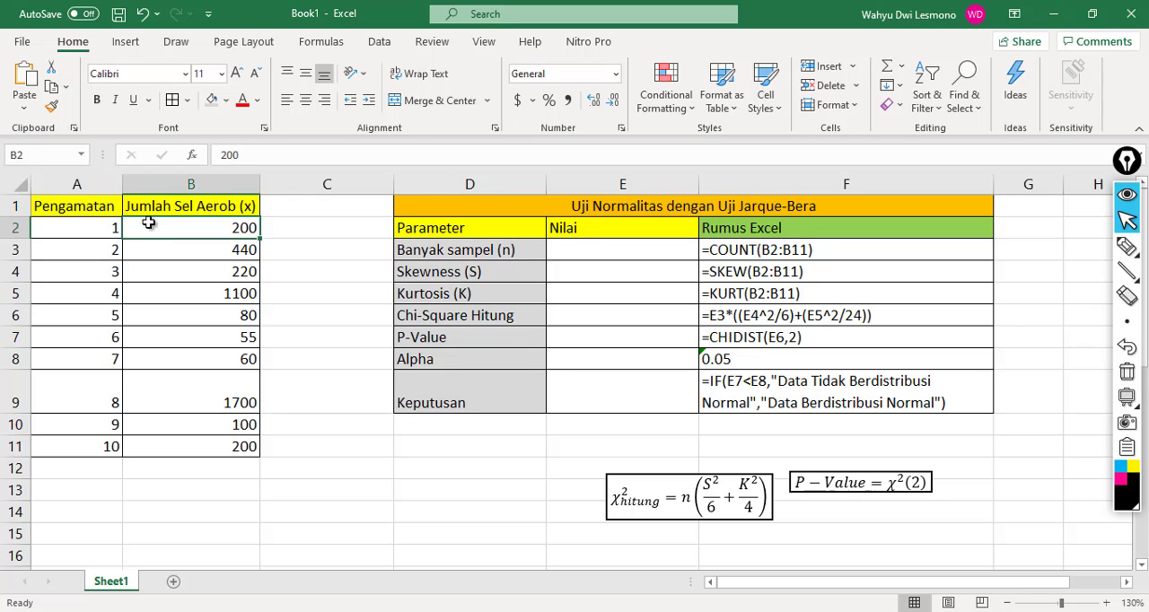
click(158, 277)
click(159, 224)
click(232, 285)
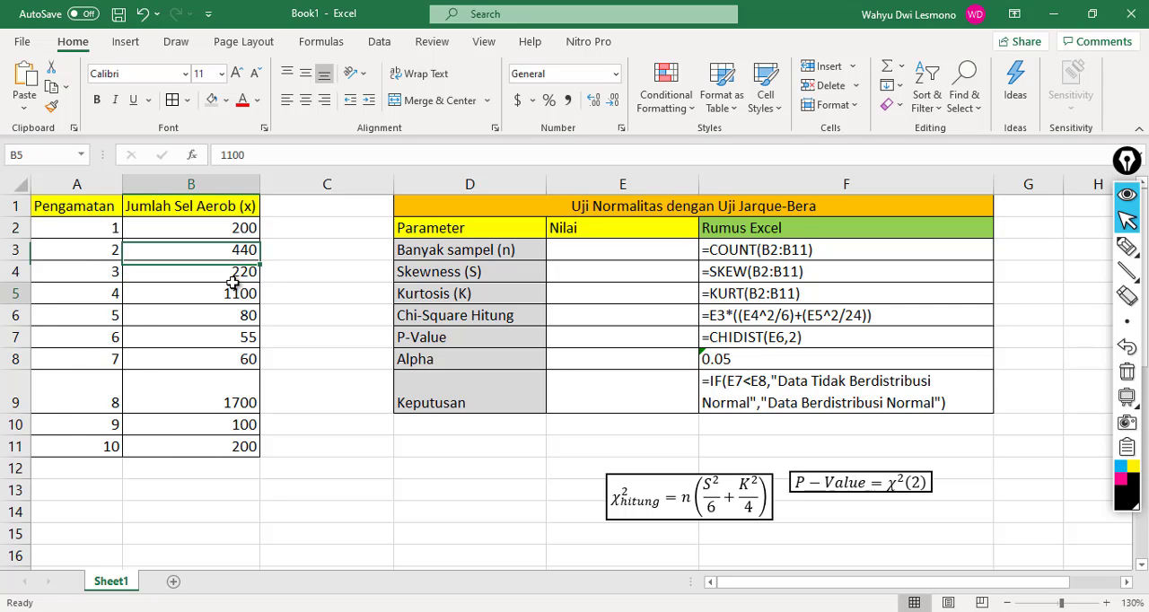
click(105, 212)
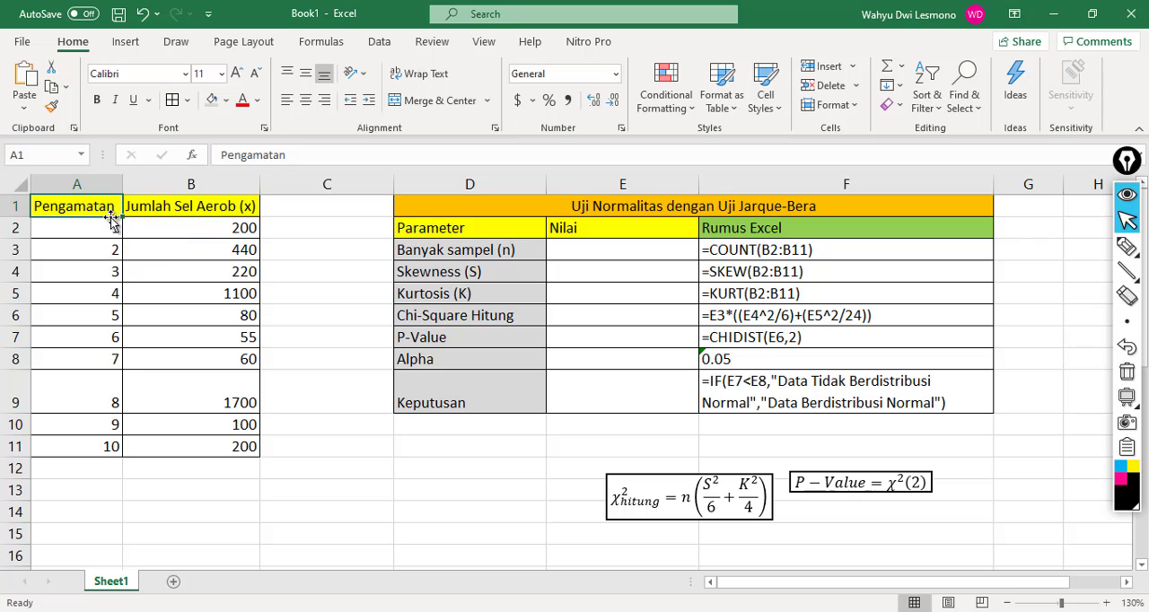
click(160, 227)
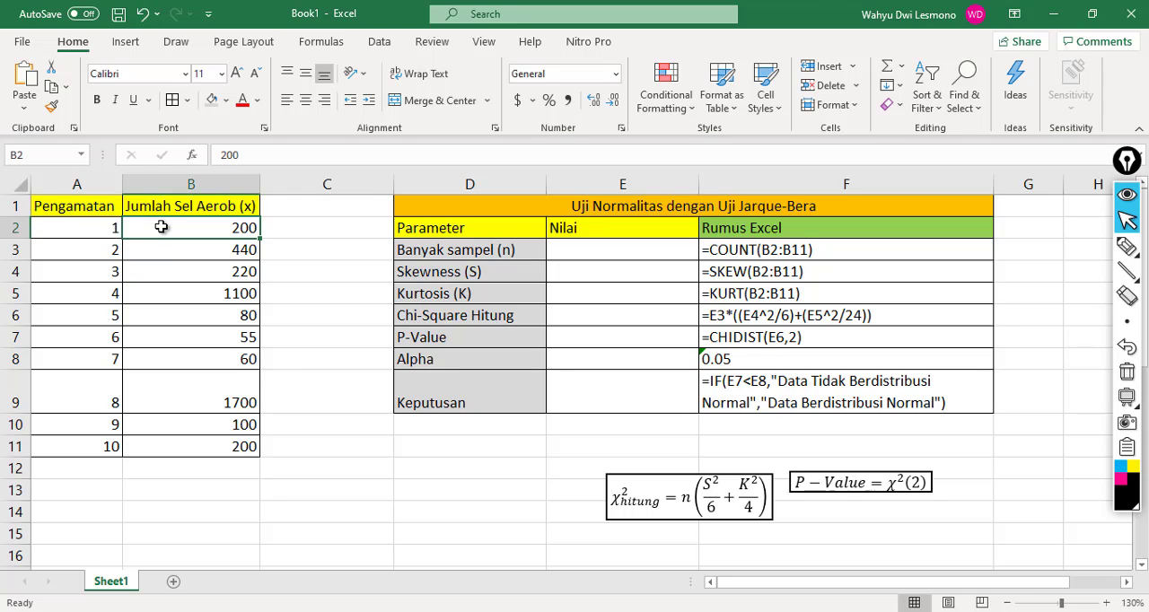
click(99, 255)
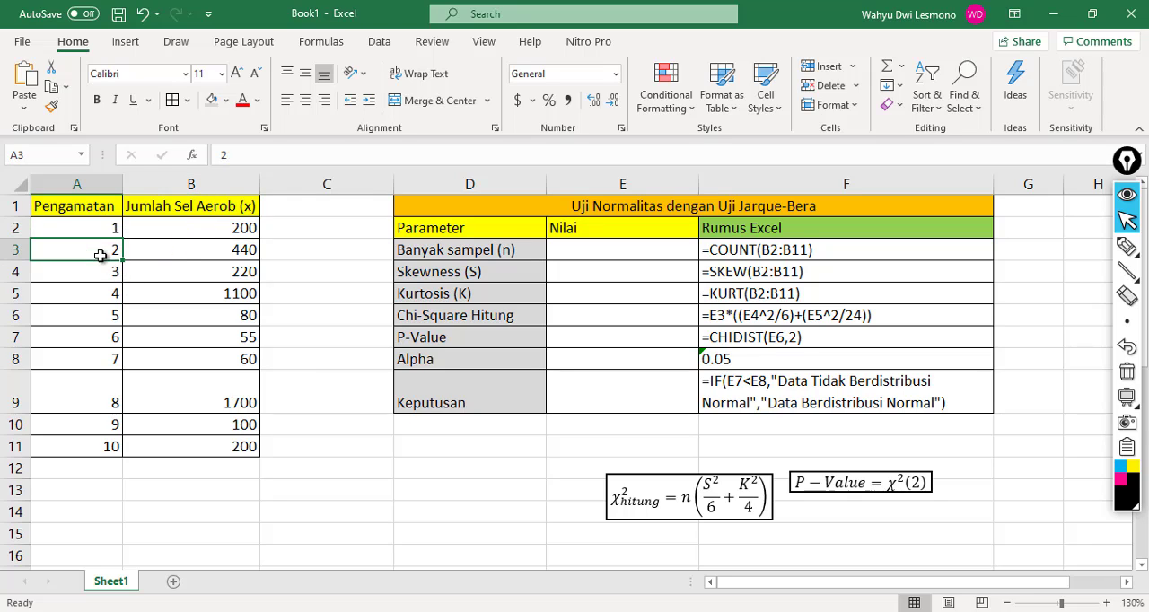
click(185, 253)
click(118, 275)
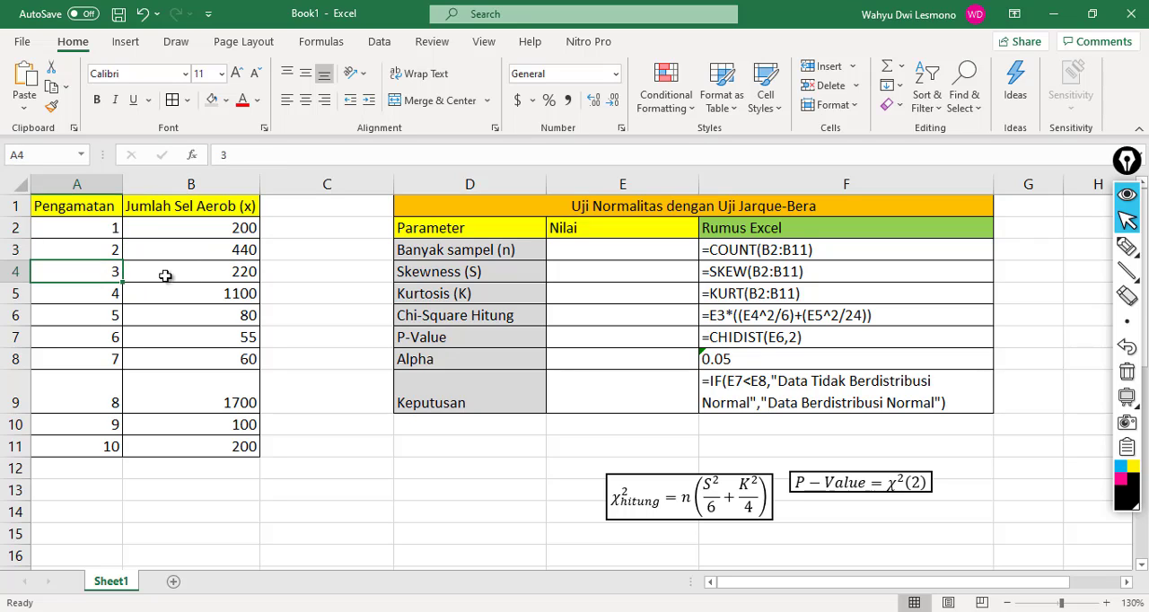
click(185, 277)
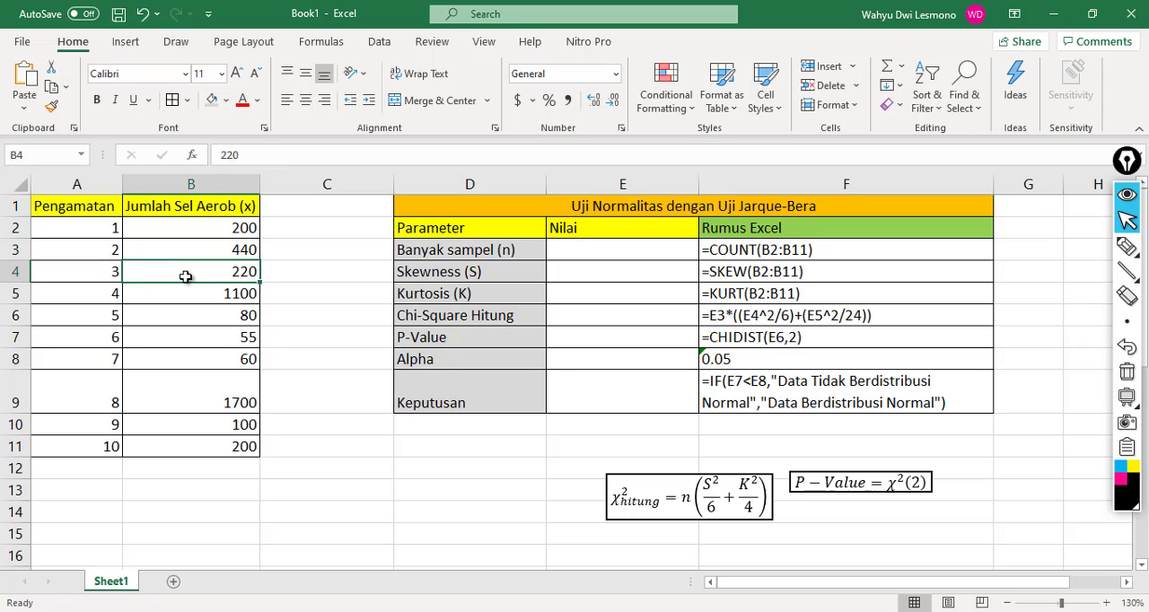
click(74, 300)
click(194, 293)
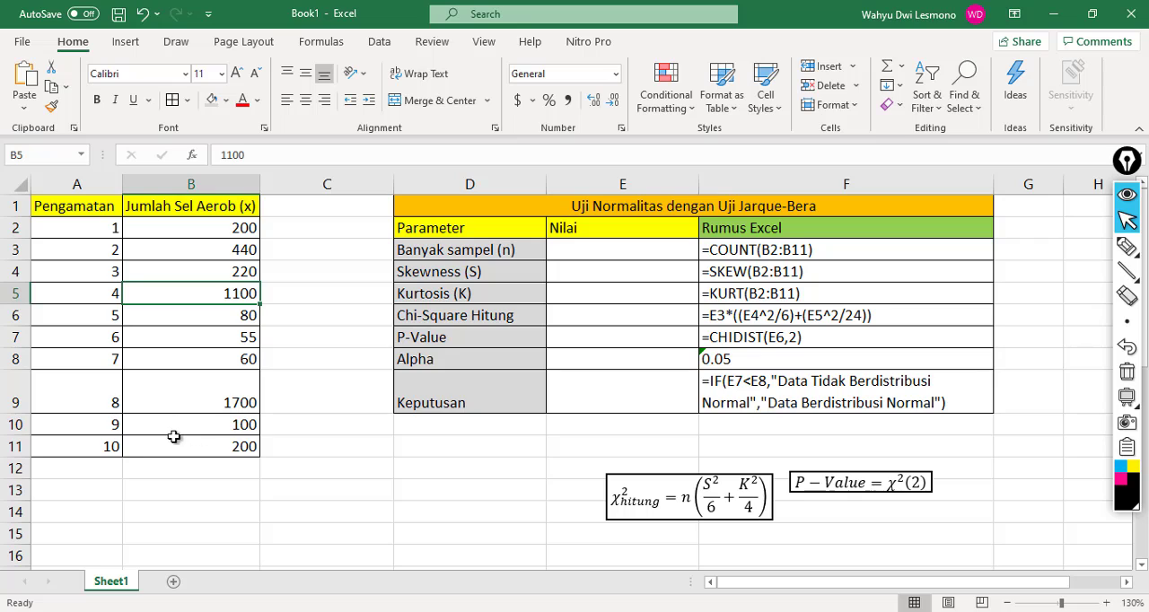
click(204, 433)
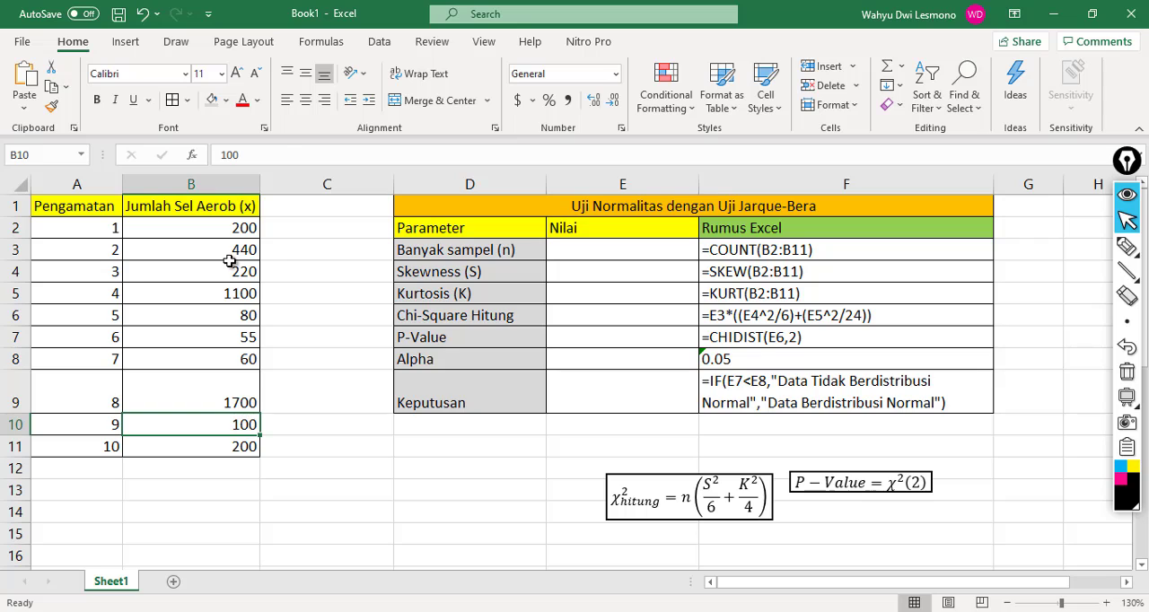
Step: Review the Jarque-Bera test parameters in D3:D9, from Banyak sampel (n) to Keputusan, focusing on Skewness and Kurtosis
click(414, 280)
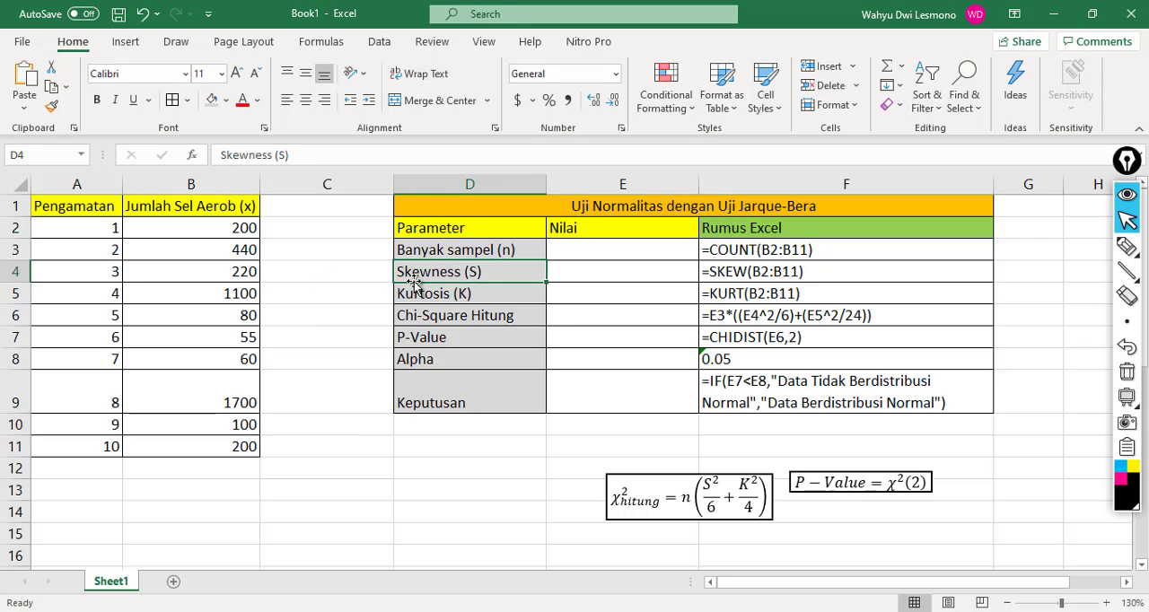
click(478, 244)
click(806, 283)
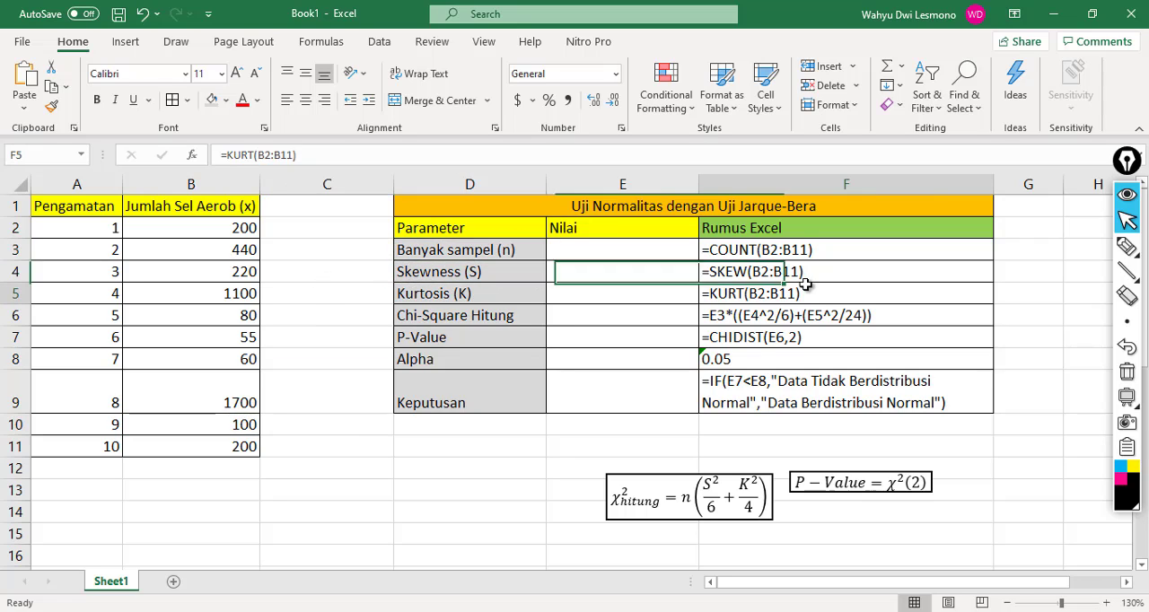
click(494, 250)
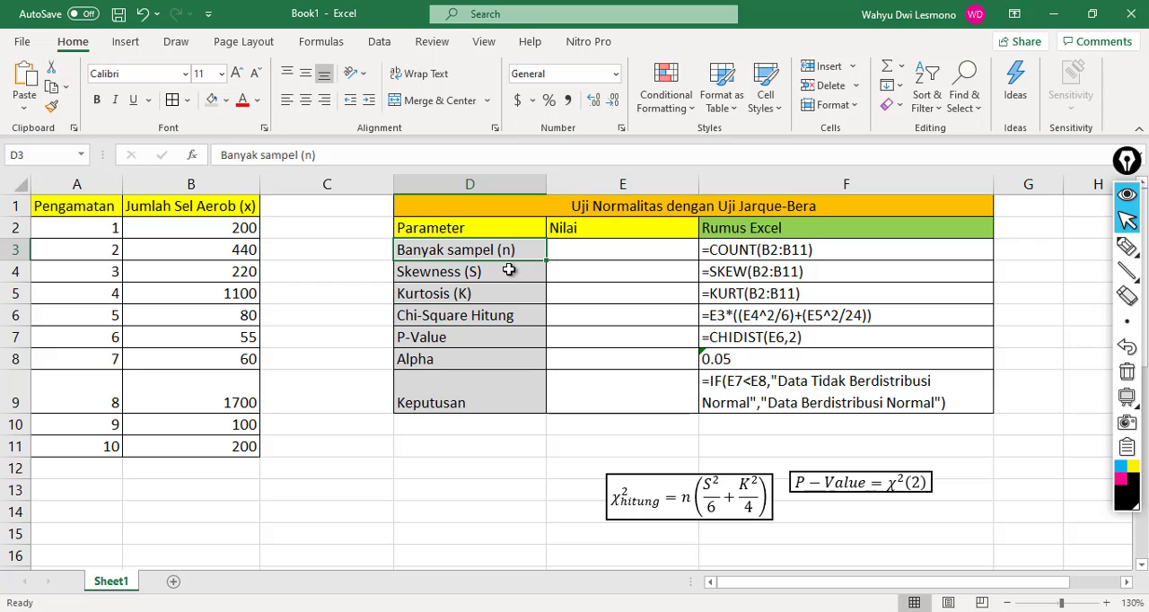
click(519, 264)
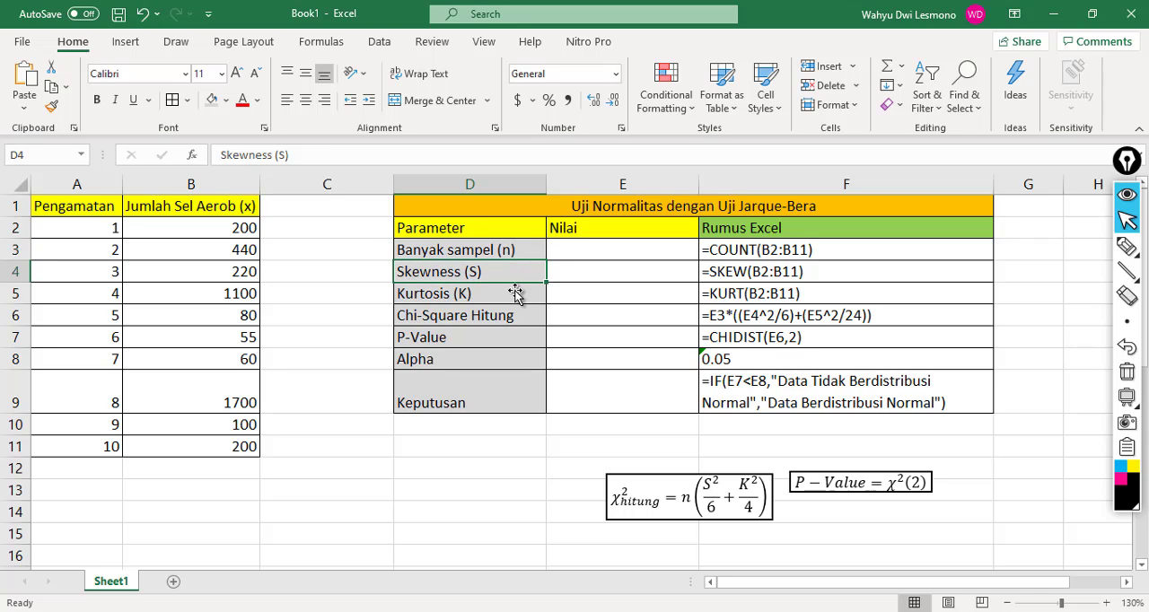
click(514, 296)
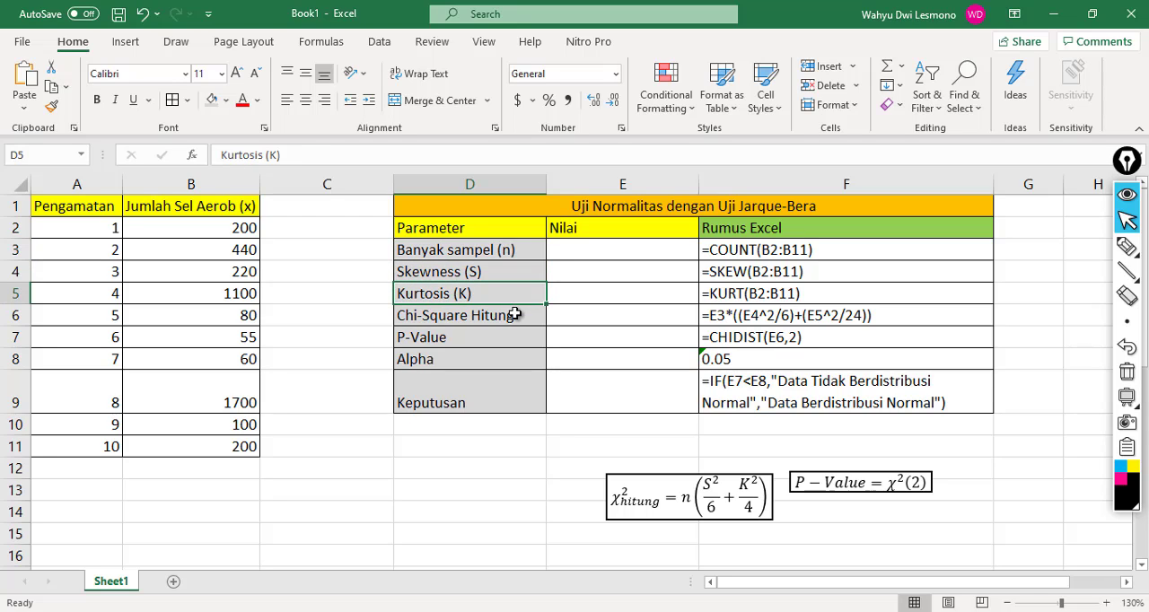
click(520, 324)
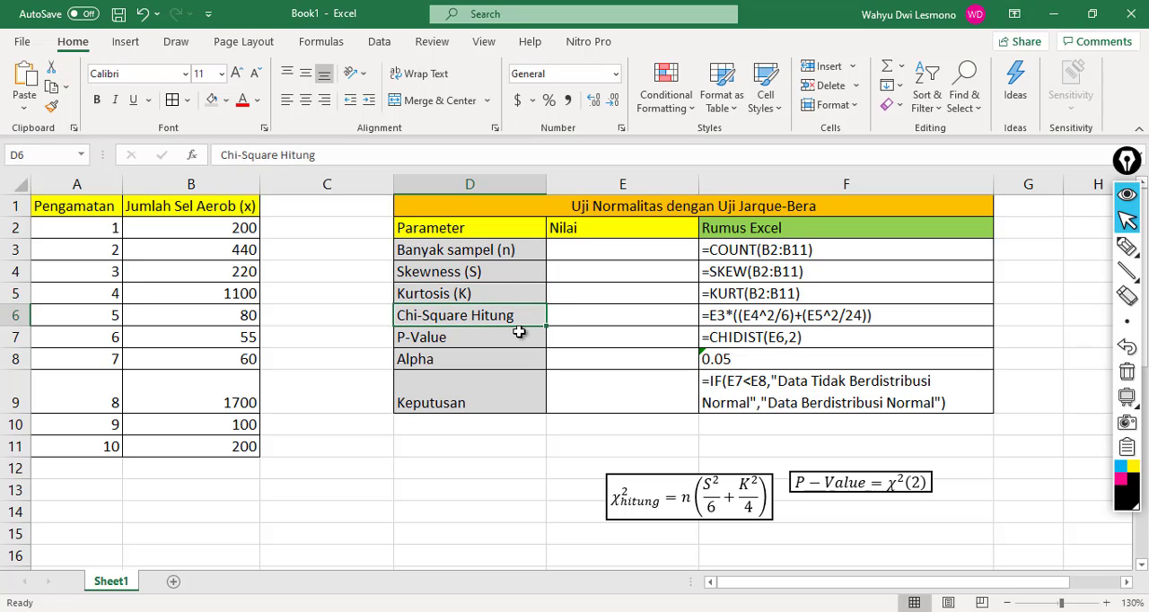
click(519, 332)
click(511, 359)
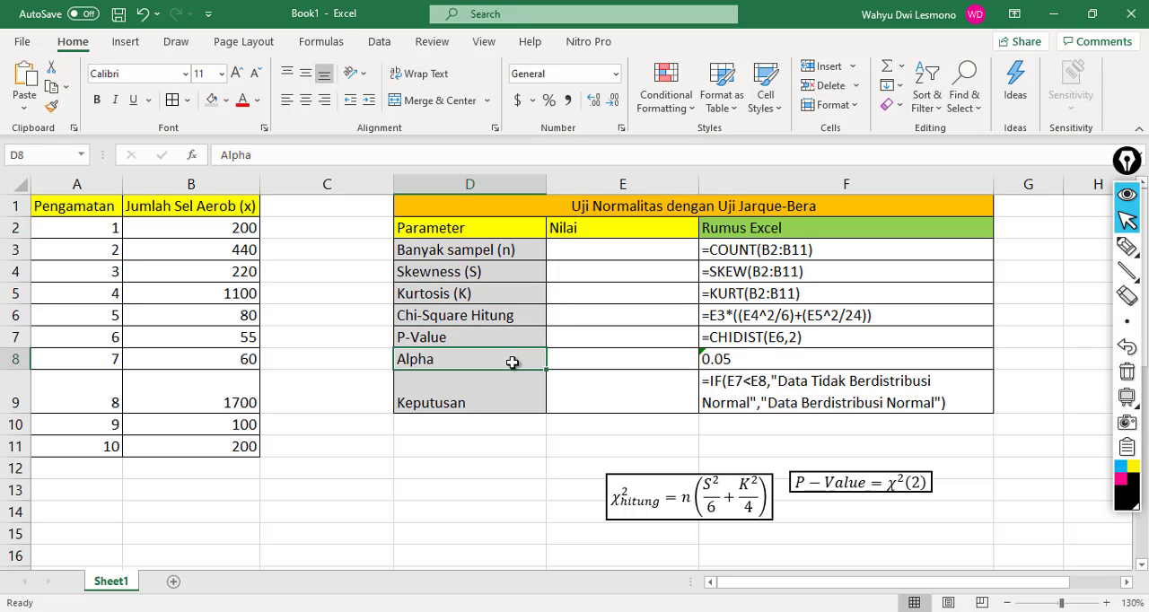
click(518, 380)
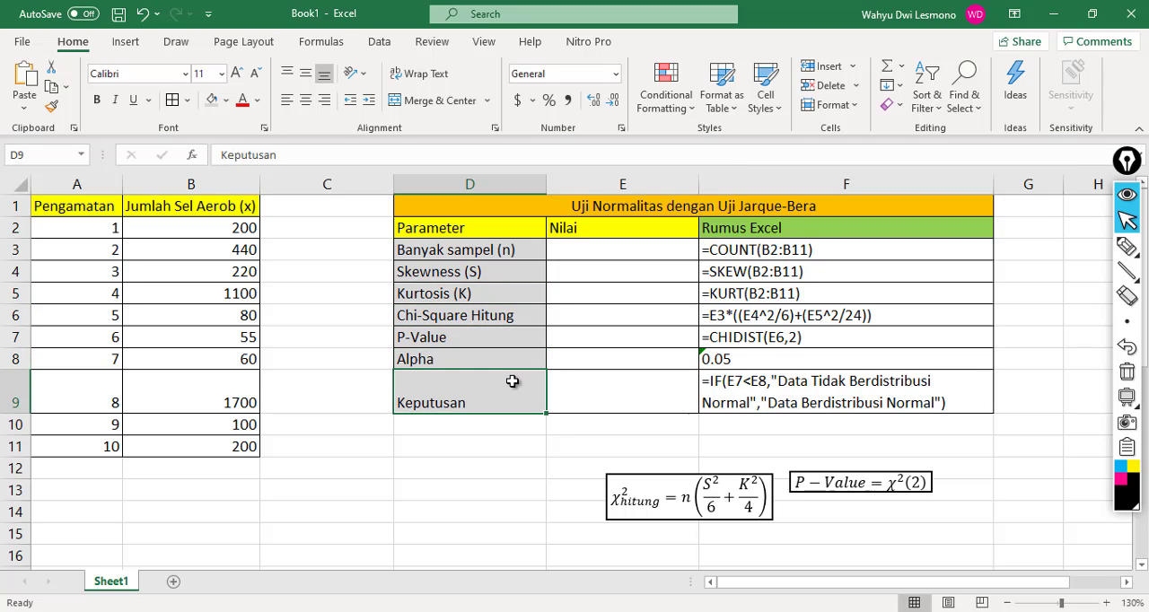
click(507, 270)
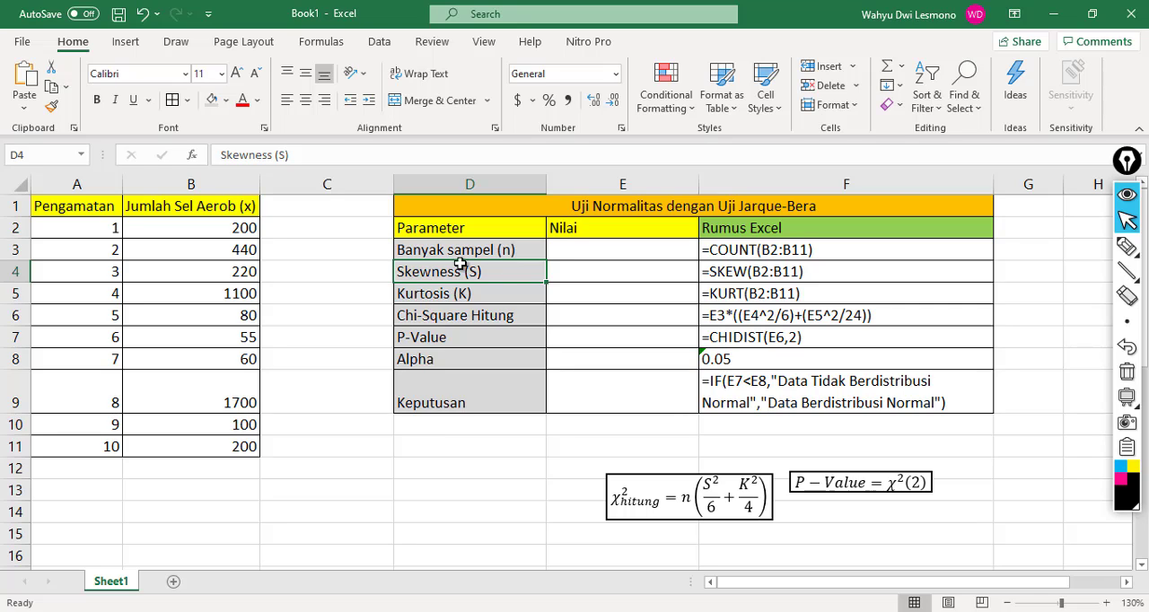
click(474, 297)
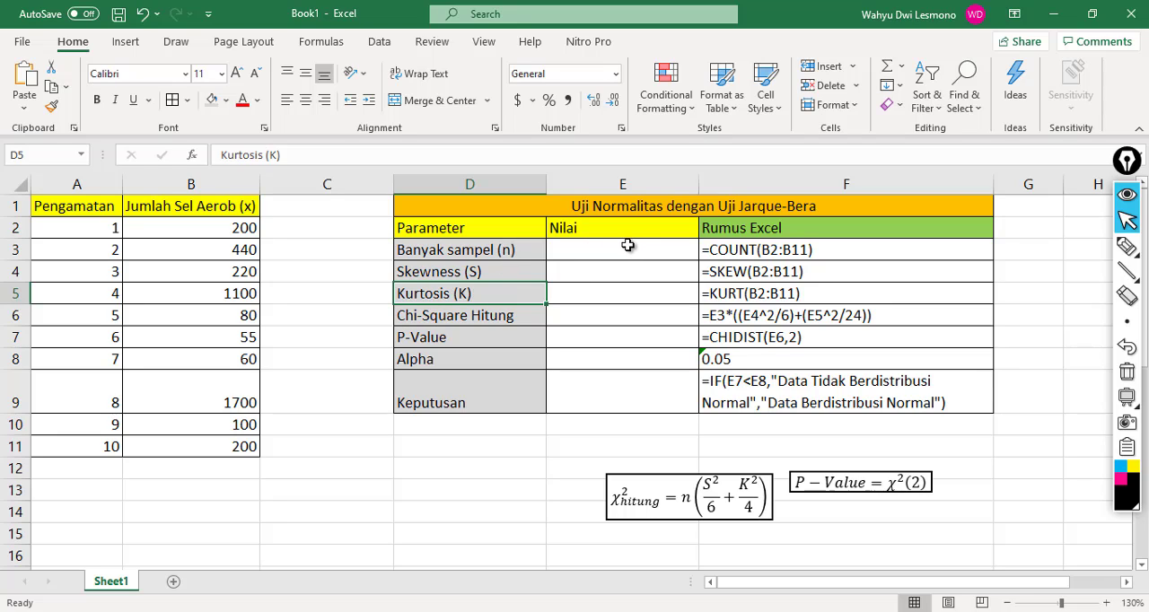
click(504, 271)
click(577, 270)
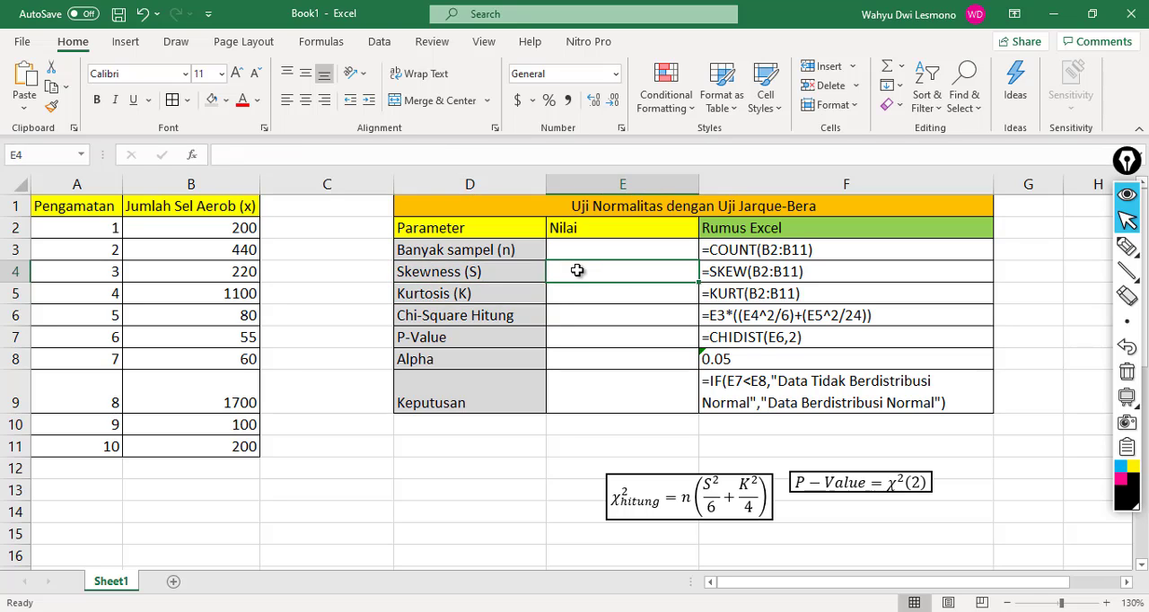
click(517, 273)
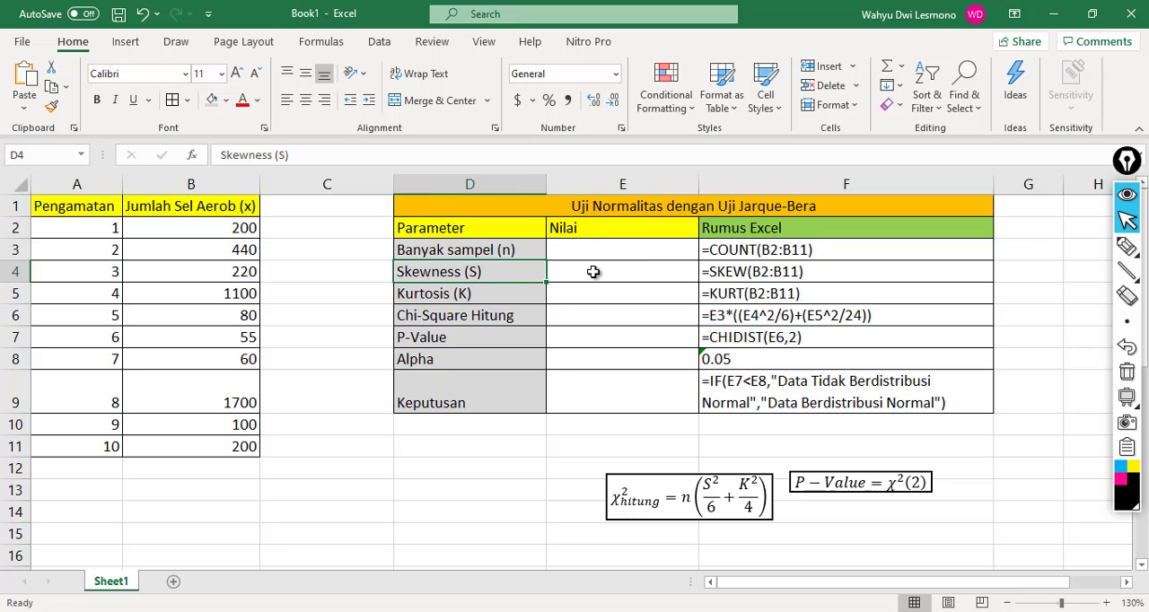
click(595, 273)
Step: Compare the COUNT, SKEW and KURT formulas in column F with the data range B2:B11 they reference
click(783, 287)
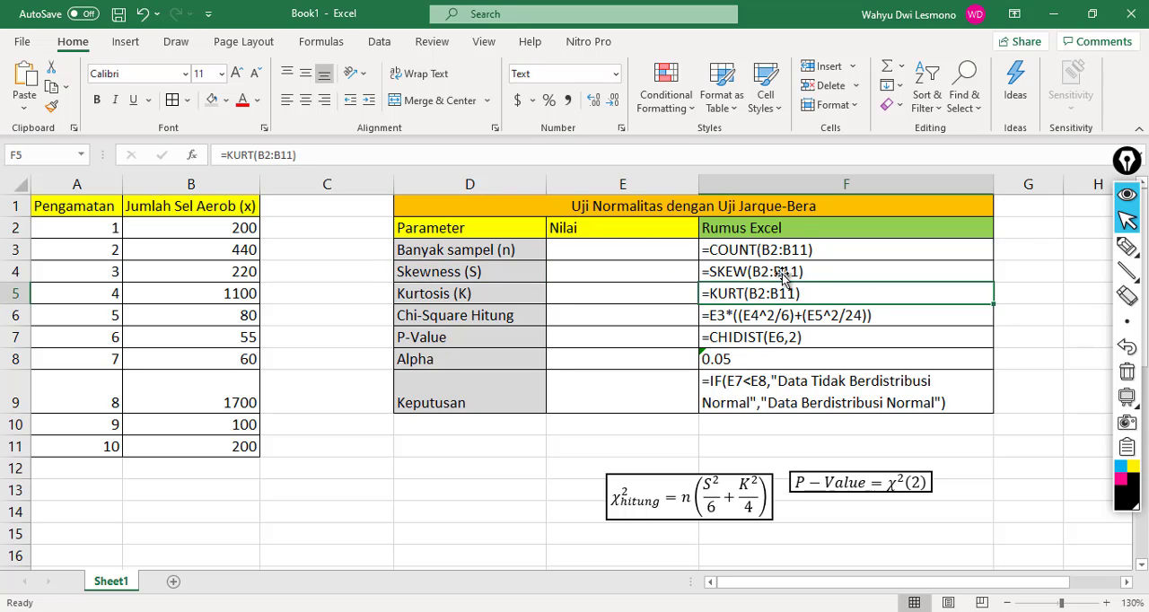
click(780, 247)
click(809, 315)
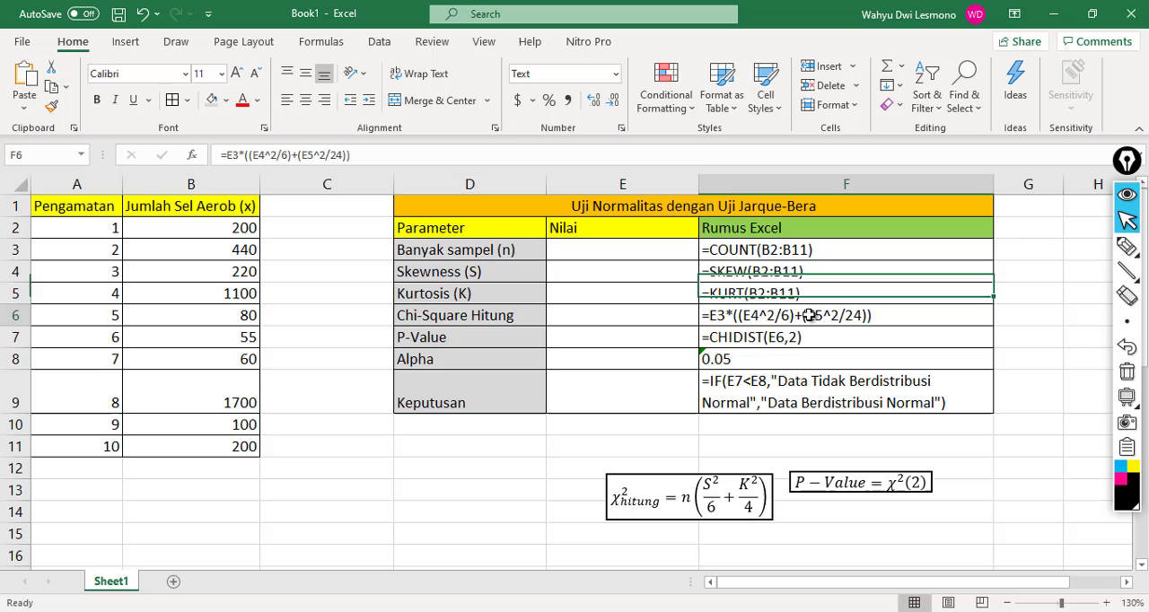
click(810, 247)
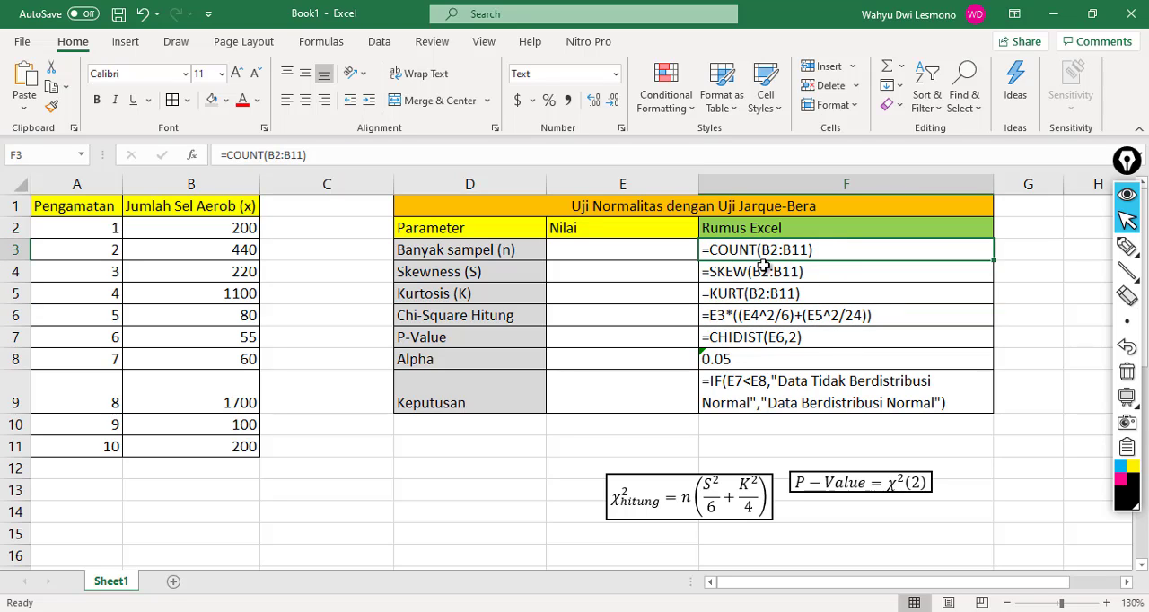
click(239, 229)
drag(229, 275, 236, 453)
click(223, 351)
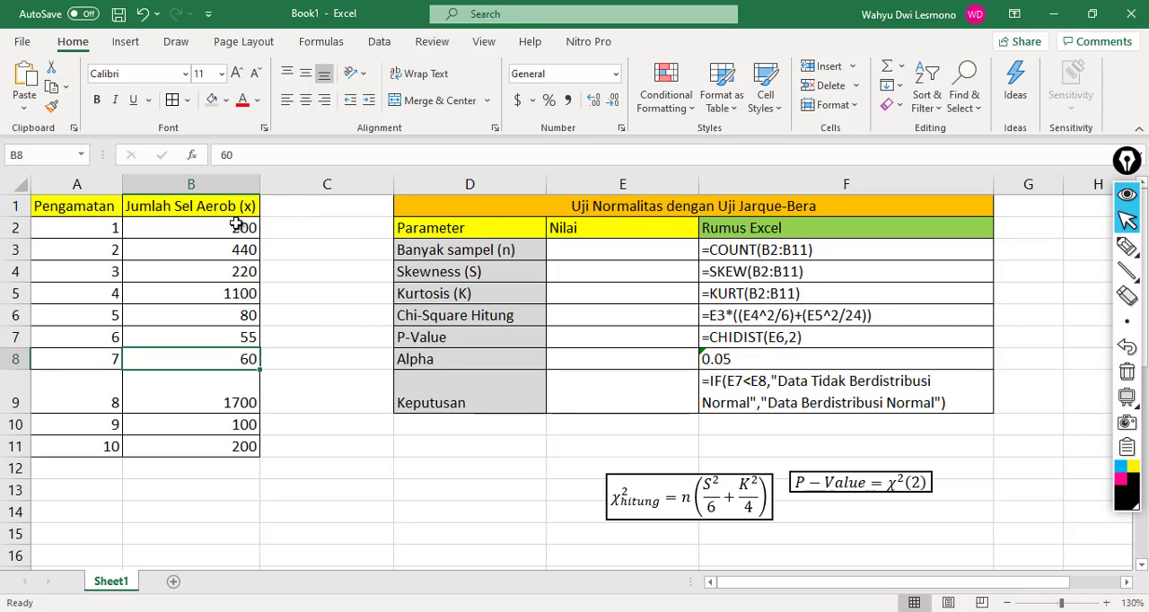
drag(230, 228, 218, 438)
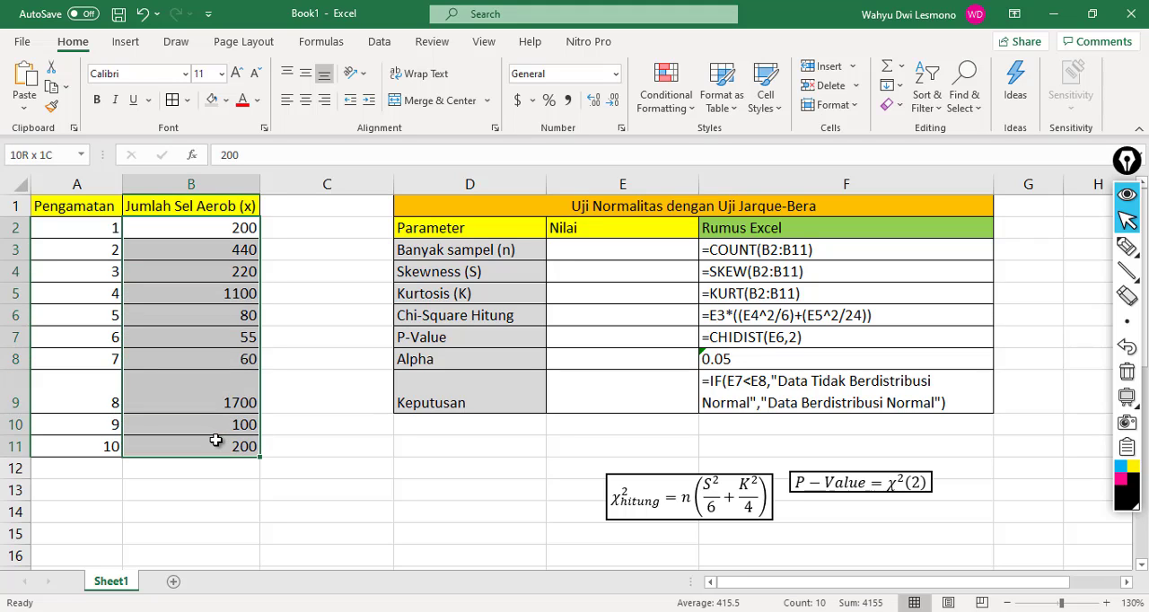
click(218, 439)
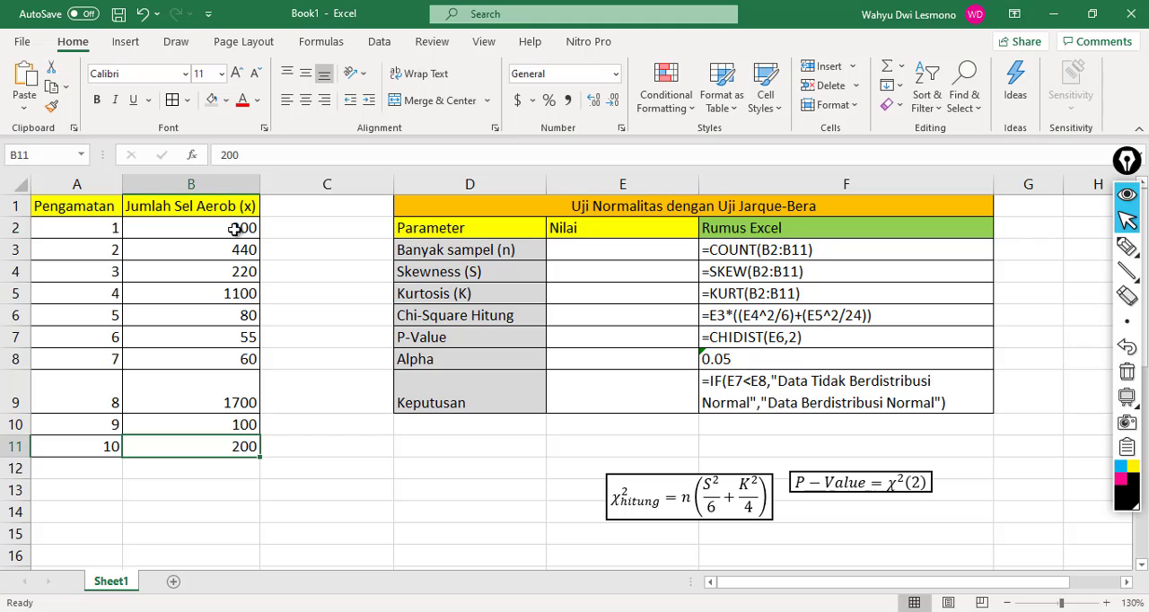
drag(236, 229, 197, 449)
click(169, 516)
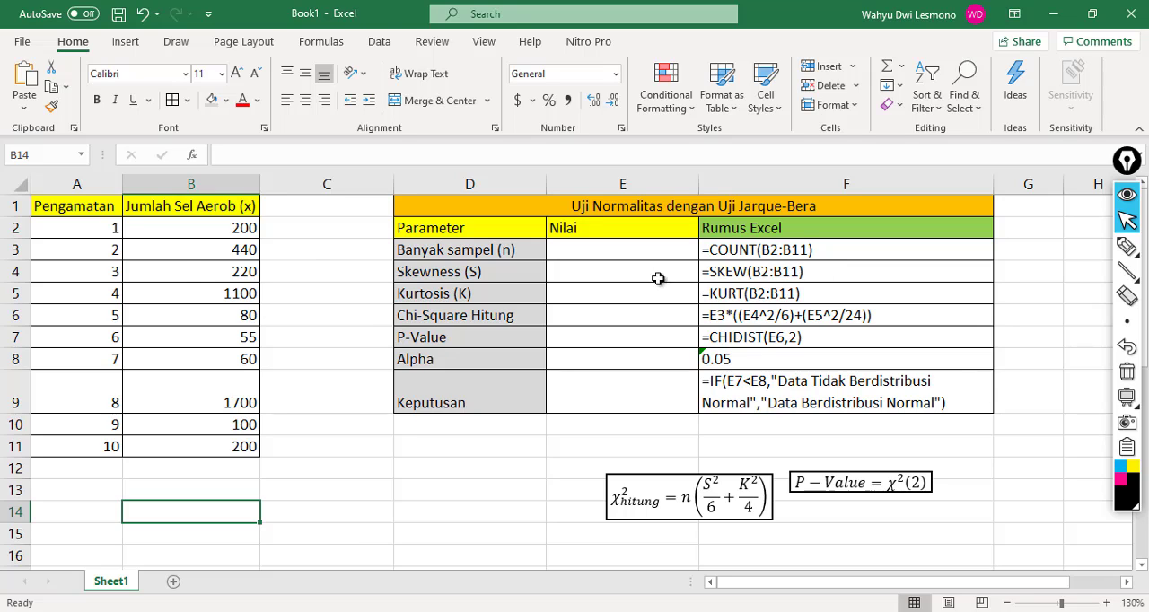
click(221, 227)
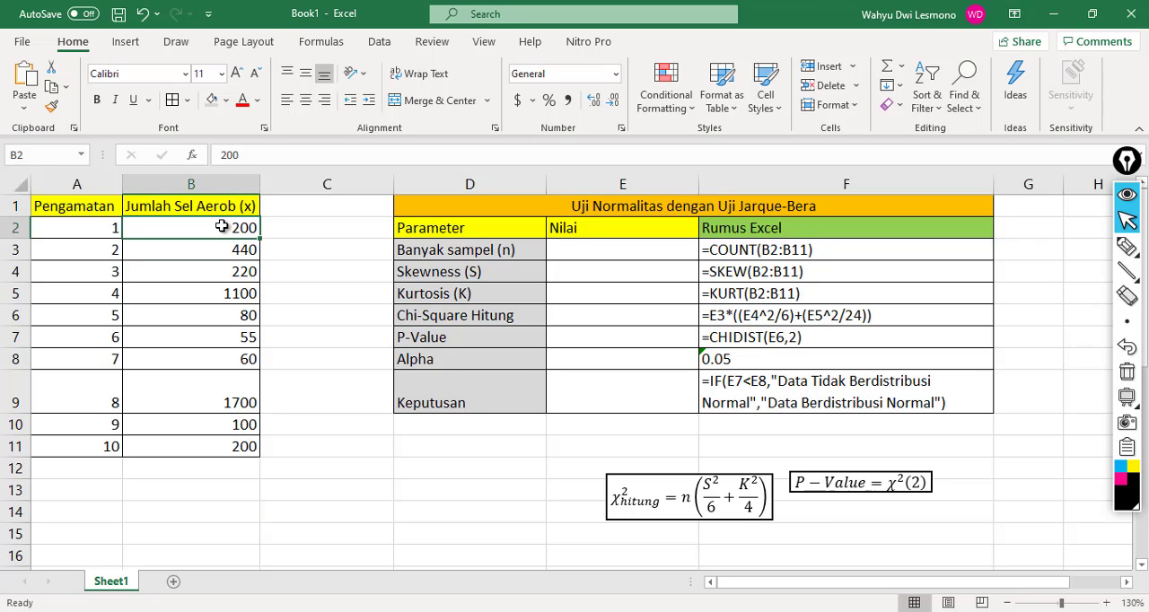
drag(222, 227, 232, 448)
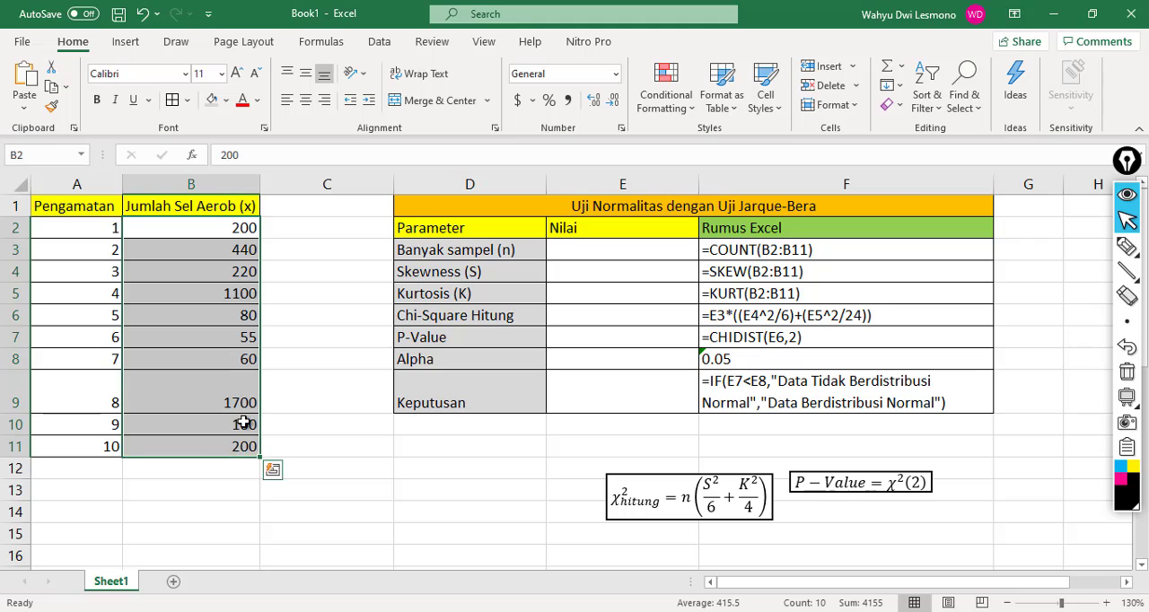
click(810, 295)
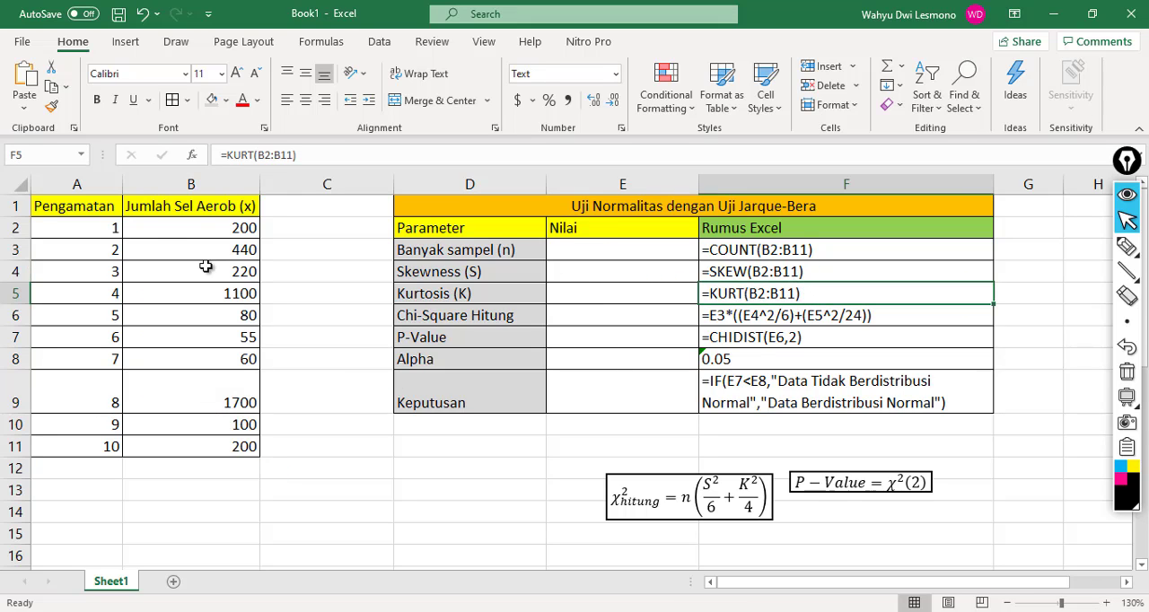
drag(214, 228, 215, 444)
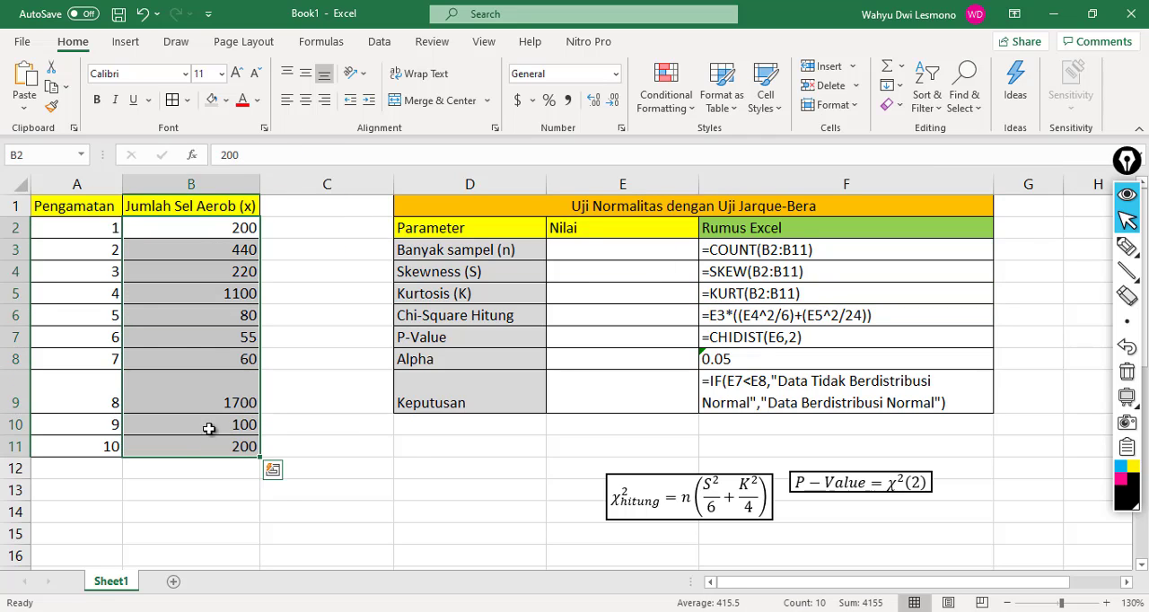
click(320, 242)
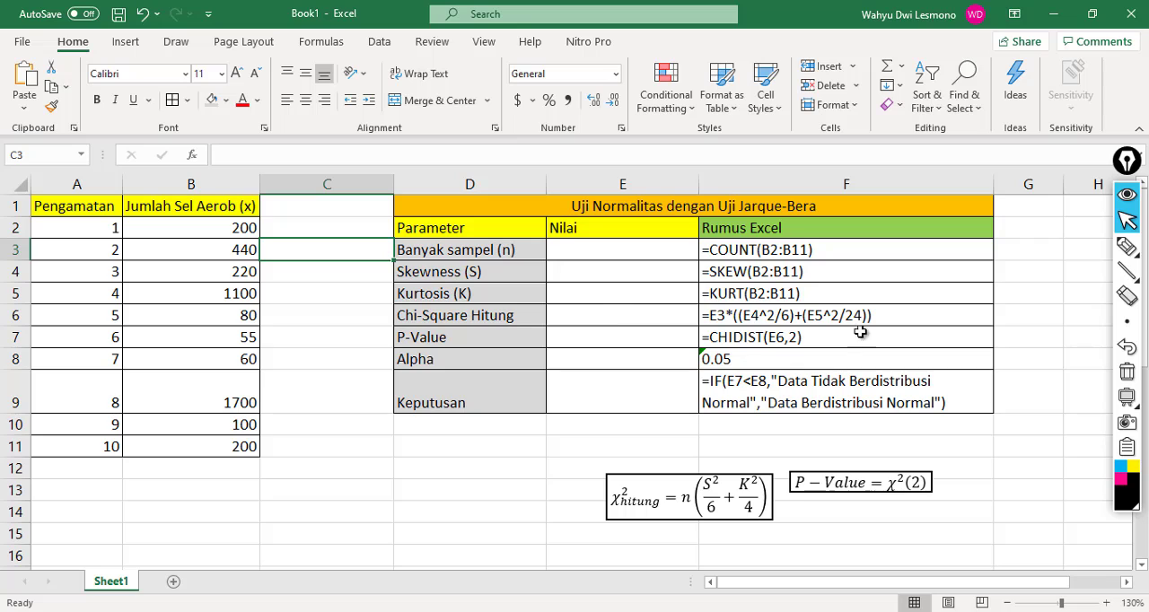
Step: Check the Chi-Square Hitung formula in F6 against cells E3:E5 and correct the denominator under K² in the equation box to 24
click(727, 321)
click(643, 244)
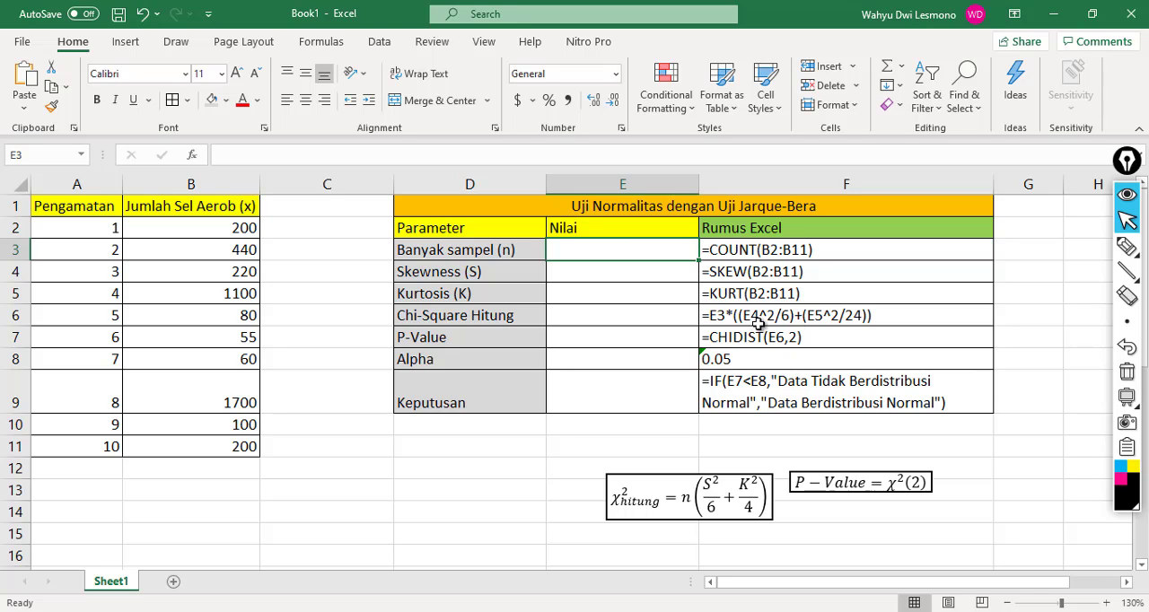
click(646, 271)
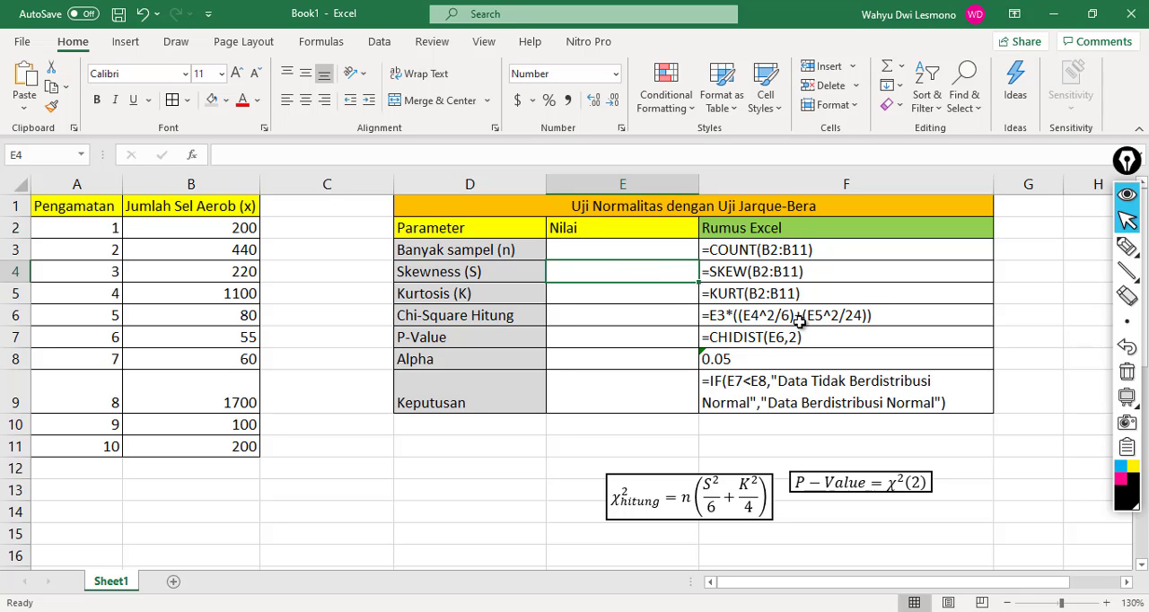
click(587, 292)
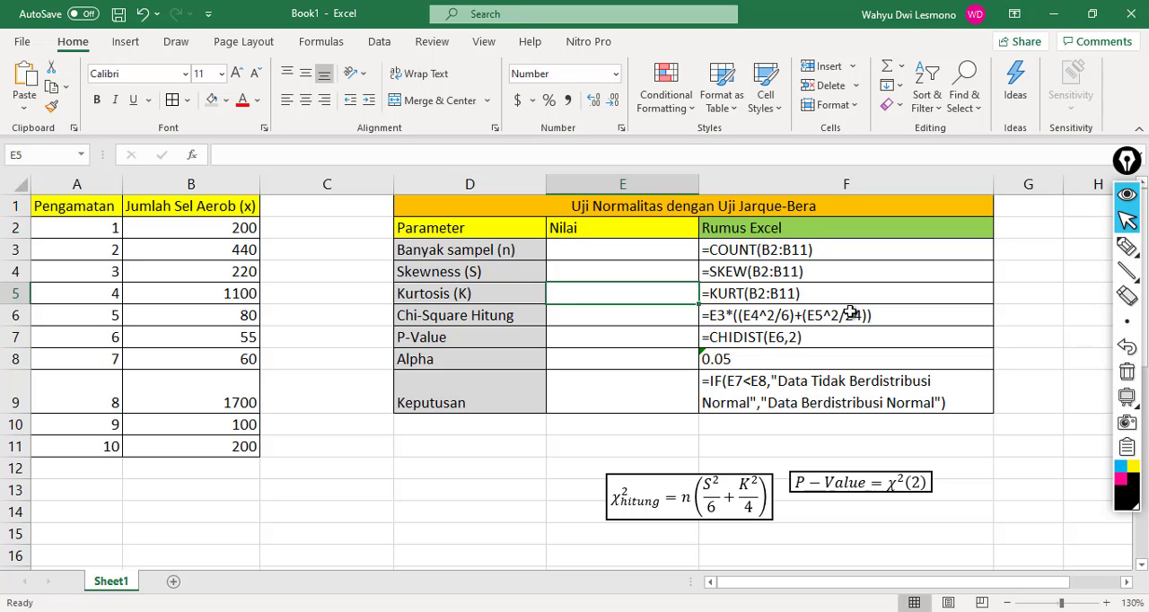
click(877, 314)
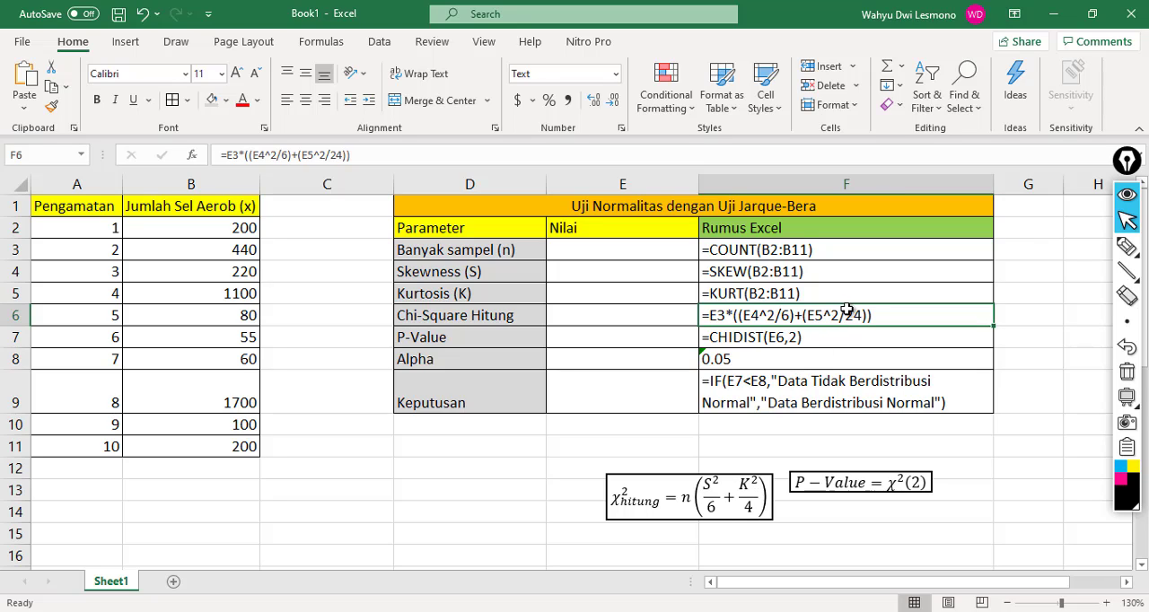
click(742, 508)
click(746, 507)
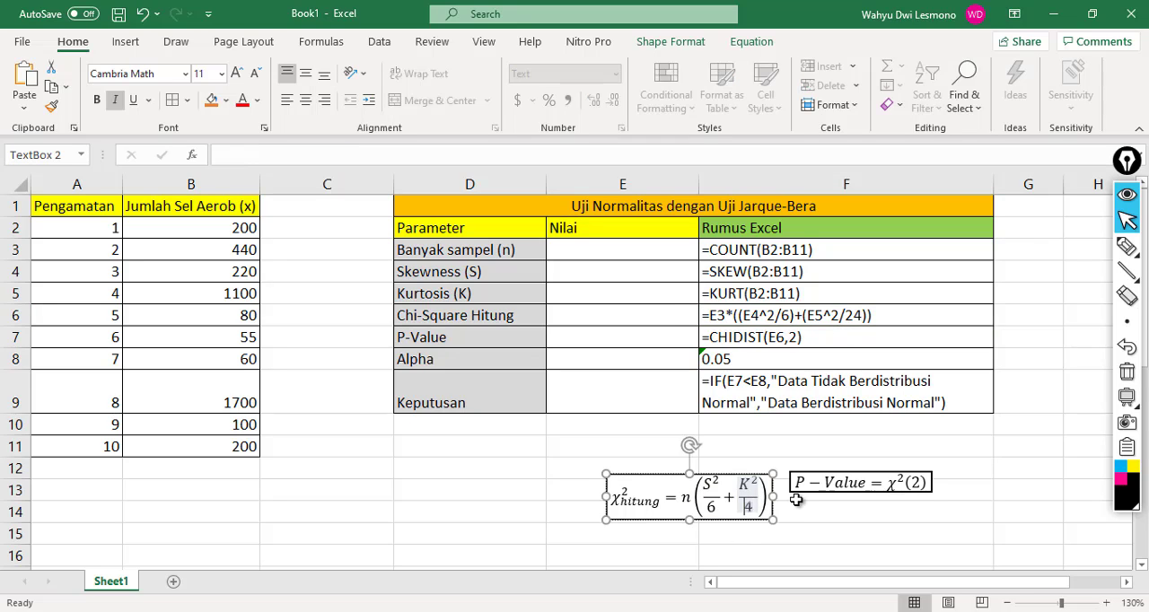
text(2)
click(608, 423)
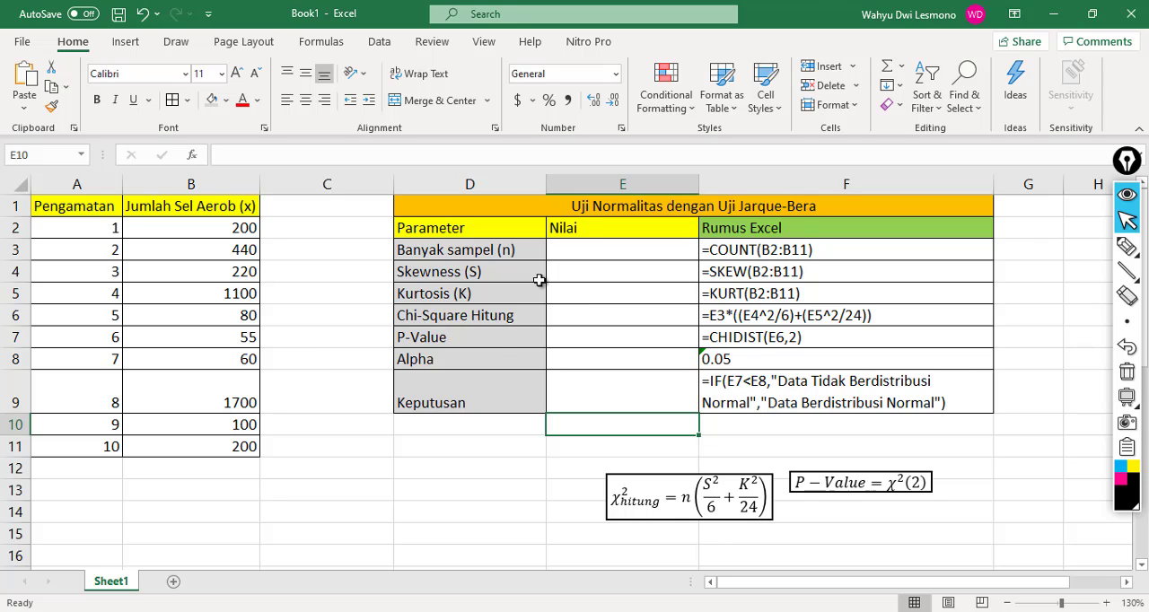
Step: Examine the CHIDIST formula for P-Value, the Alpha value and the IF formula for Keputusan, along with the cells they reference
click(764, 339)
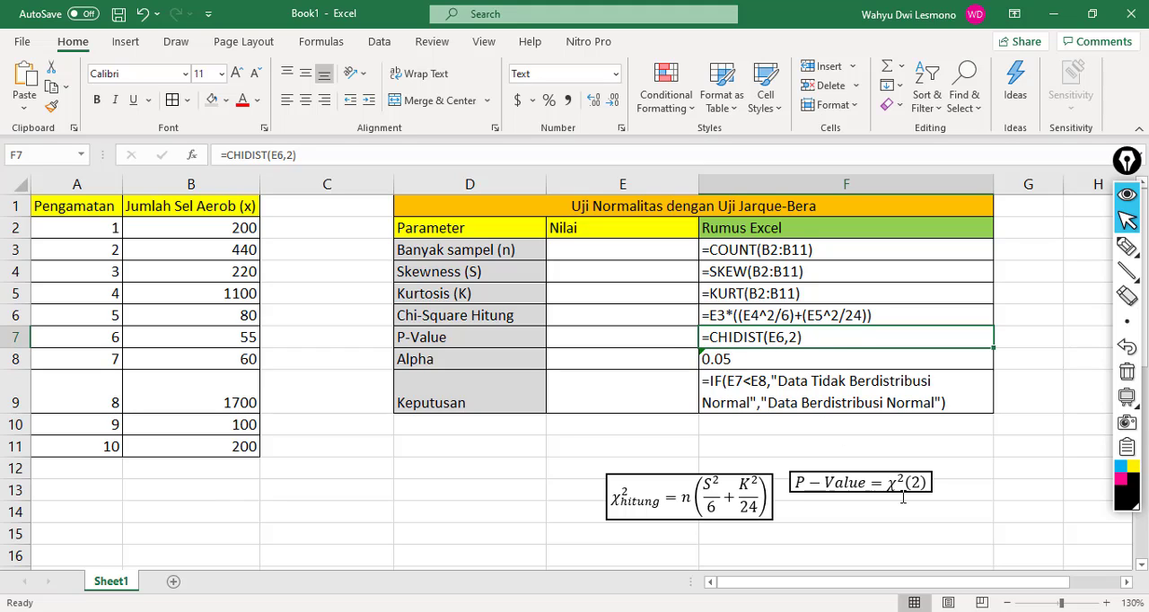
drag(869, 483, 742, 381)
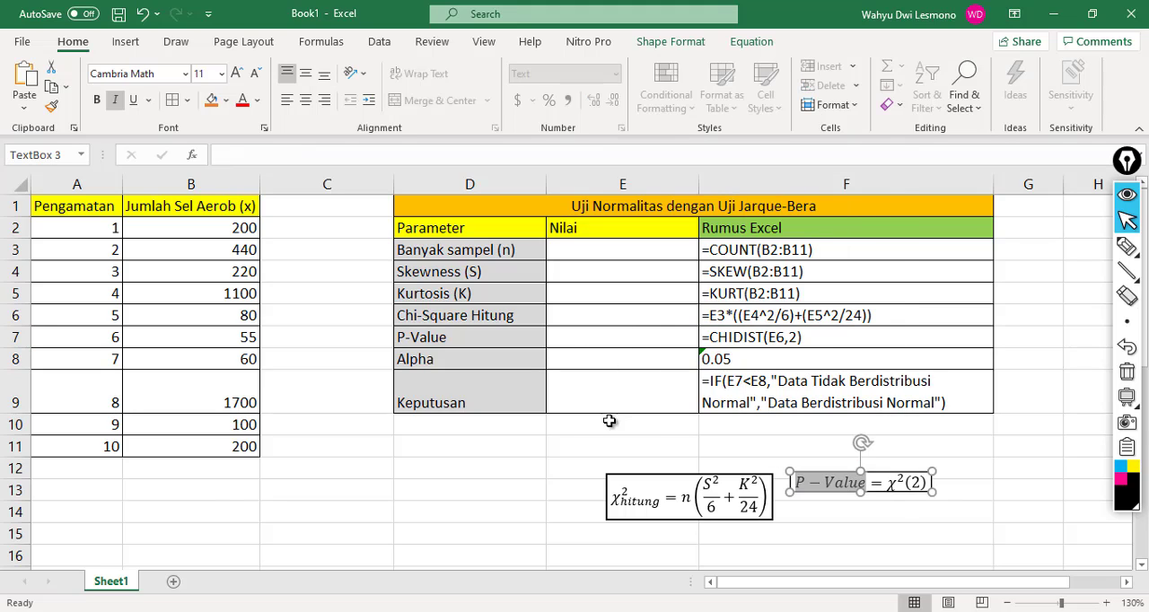
click(718, 442)
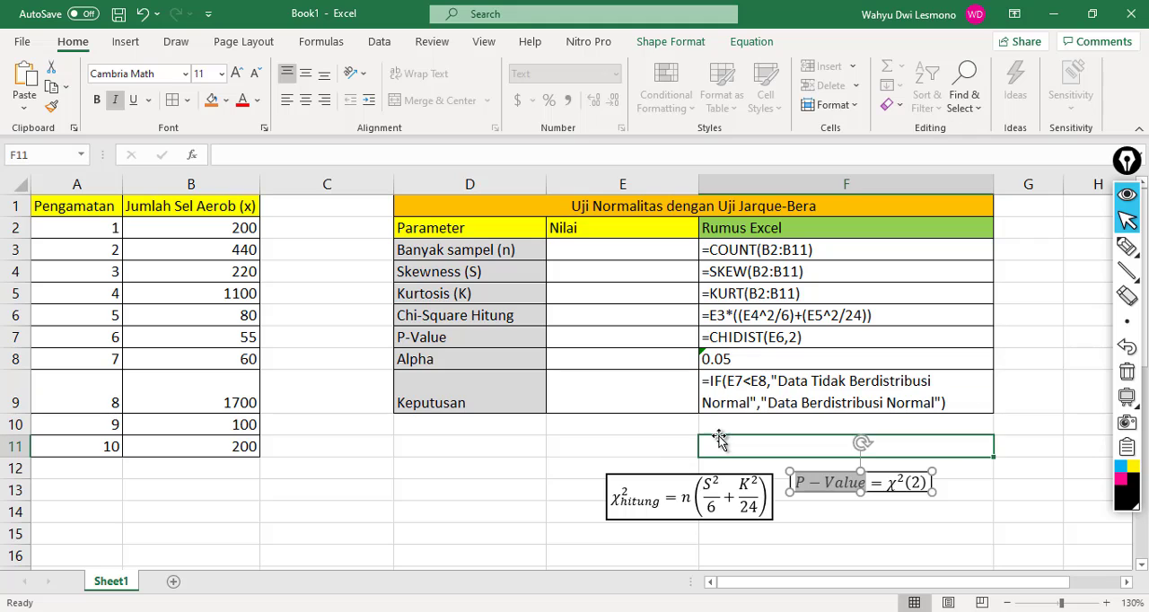
click(632, 319)
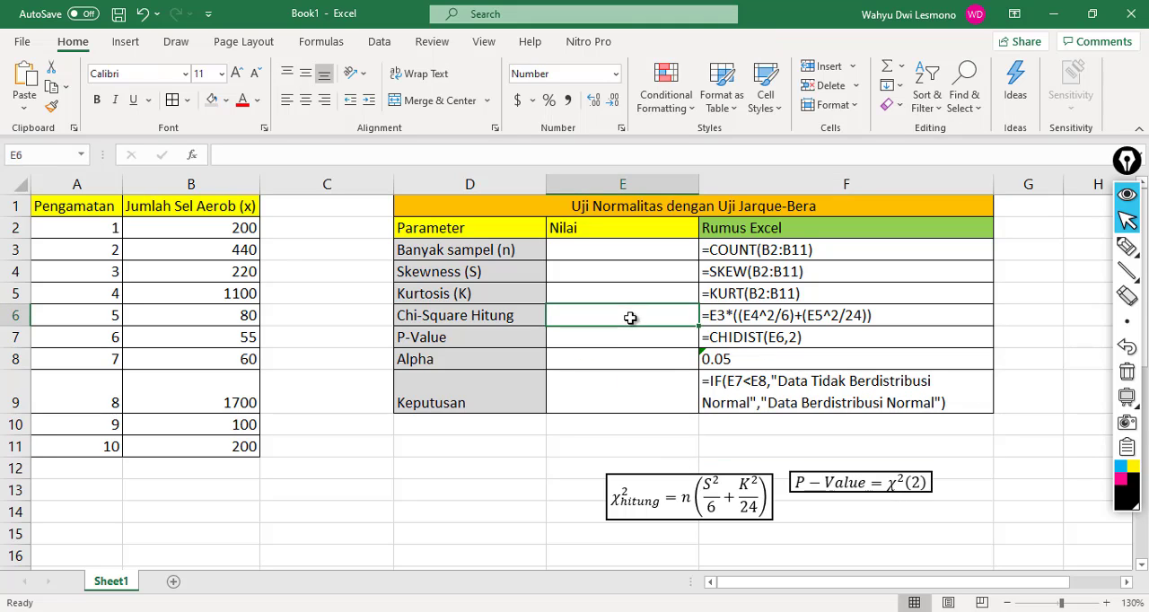
click(819, 341)
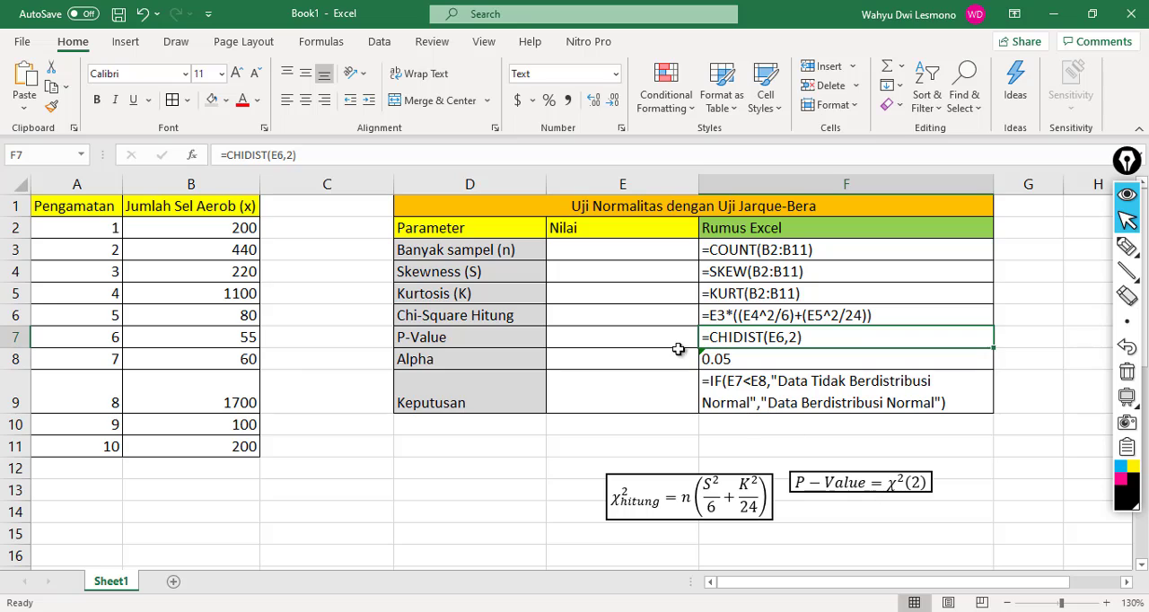
click(643, 337)
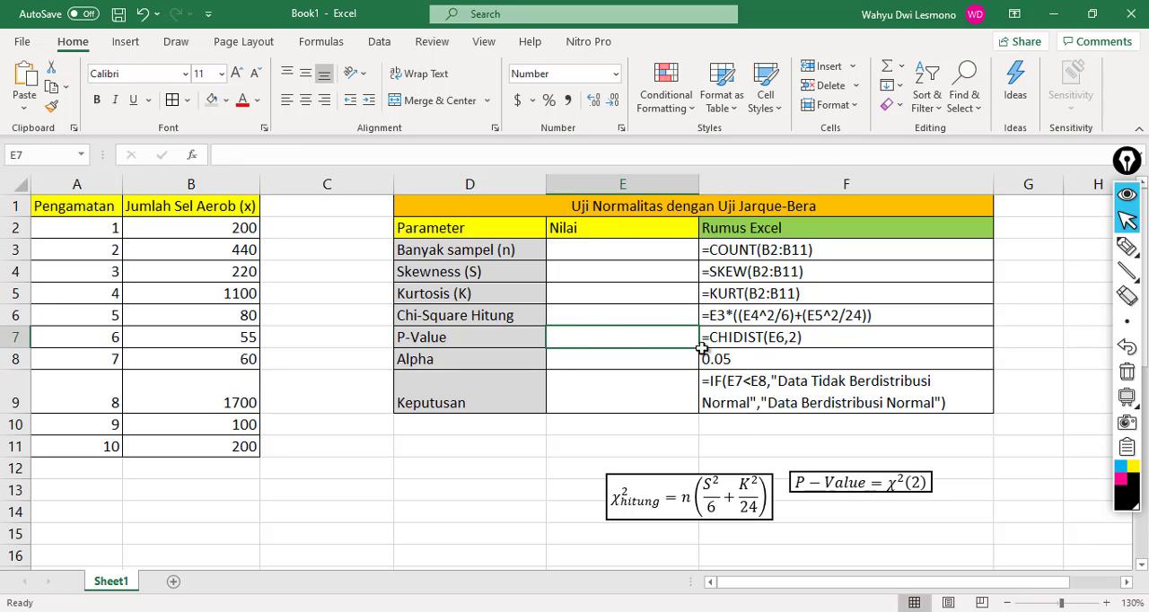
click(685, 360)
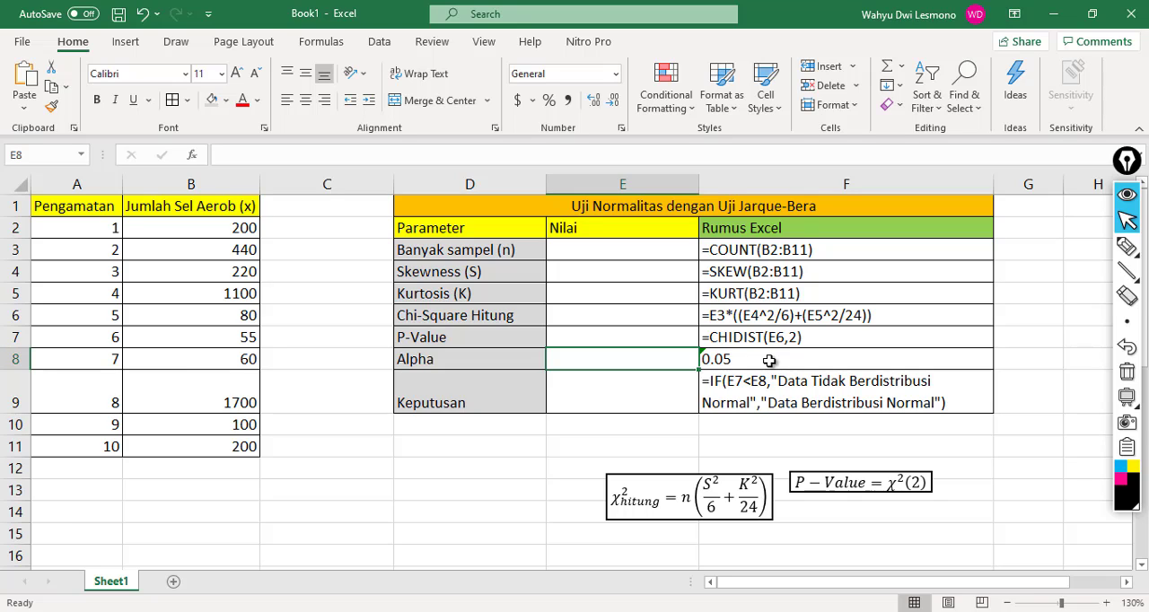
click(759, 411)
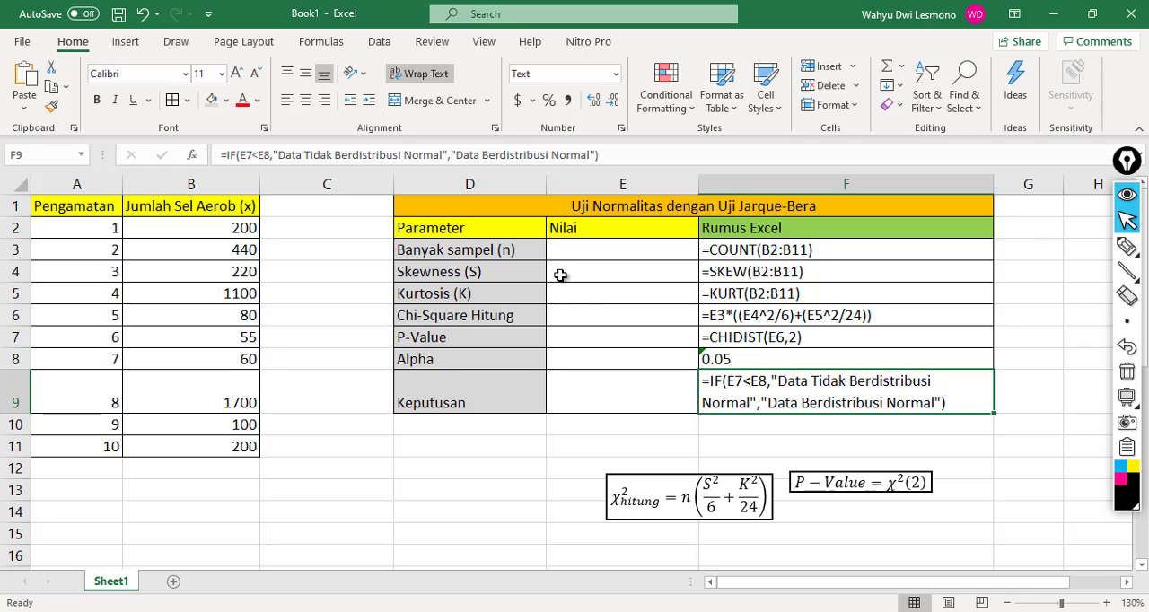
click(569, 332)
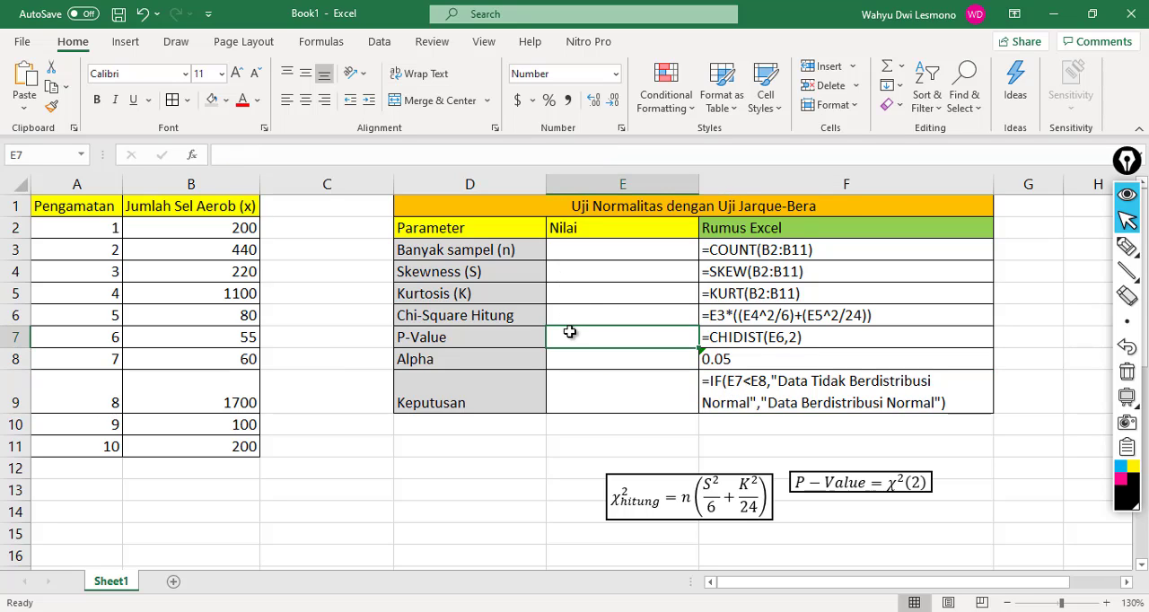
click(648, 358)
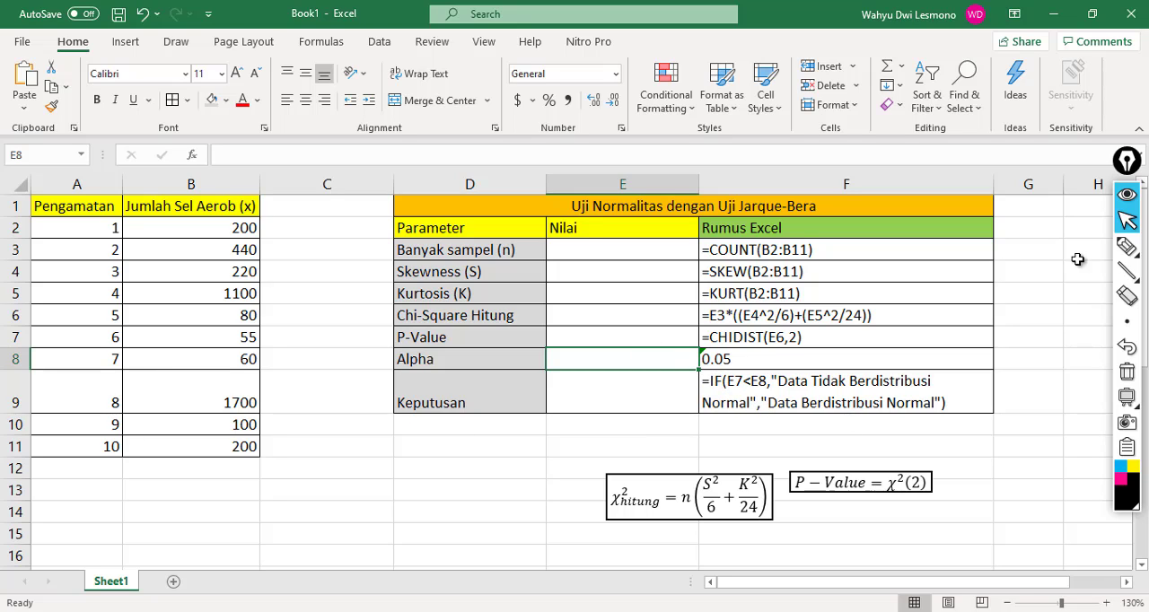
Step: Handwrite the decision rules below the table: P-value < α → Tidak Normal (Tolak H0) and P-value ≥ α → Normal (Terima H0)
mouse_move(1125, 249)
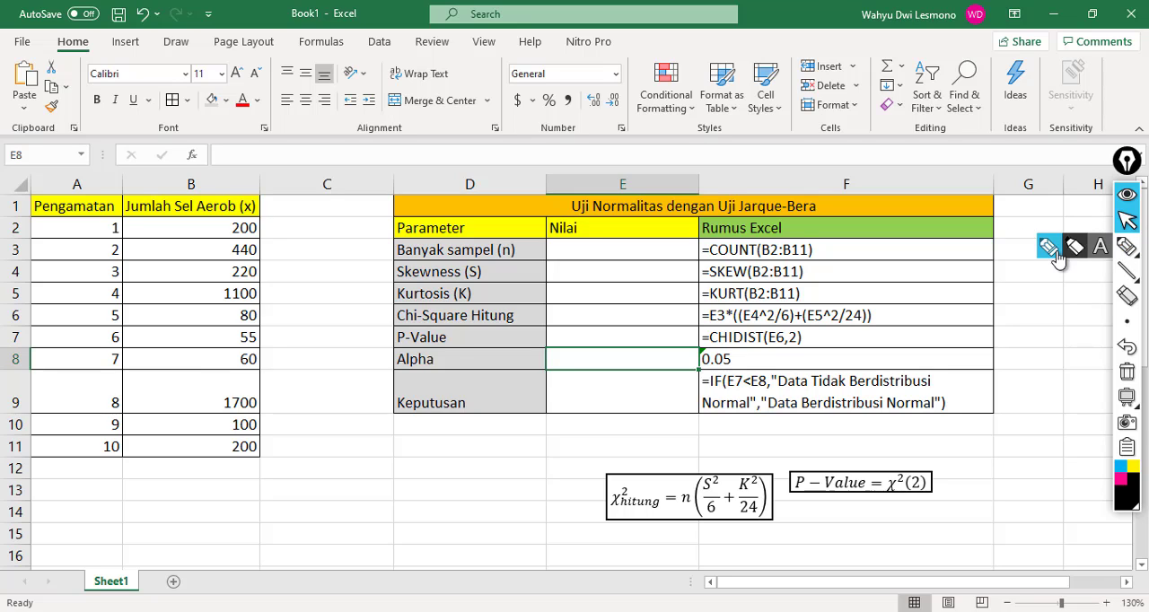
click(1050, 250)
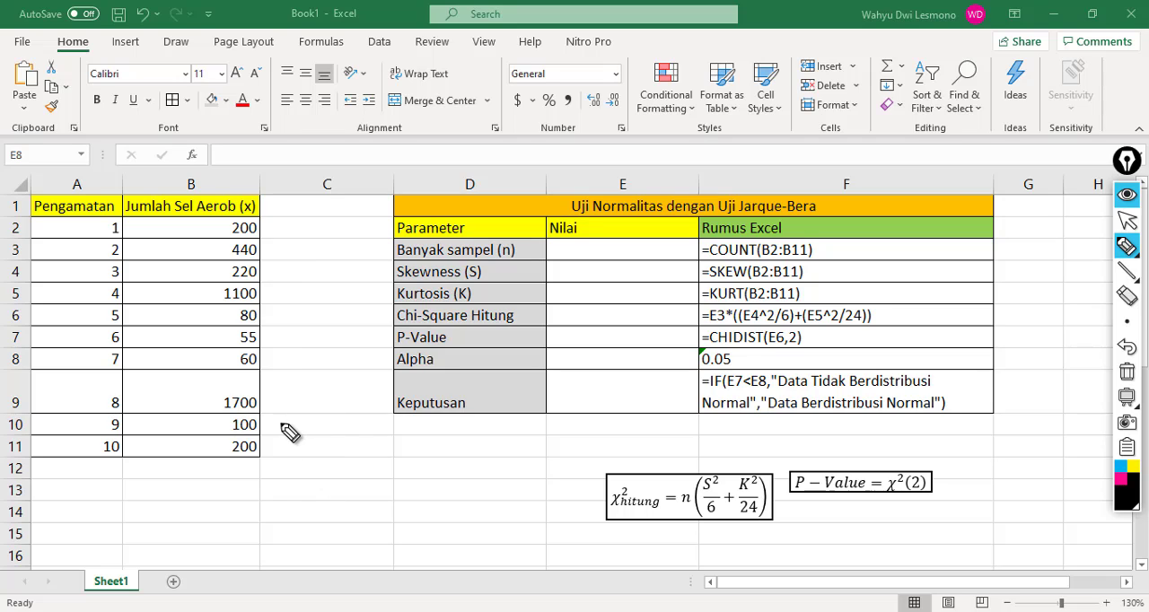
mouse_move(288, 460)
mouse_down()
mouse_move(288, 431)
mouse_move(458, 455)
mouse_move(510, 427)
mouse_move(498, 454)
mouse_move(639, 439)
mouse_move(662, 456)
mouse_move(715, 429)
mouse_up()
mouse_move(702, 431)
mouse_down()
mouse_move(703, 456)
mouse_move(743, 441)
mouse_move(777, 441)
mouse_move(793, 455)
mouse_up()
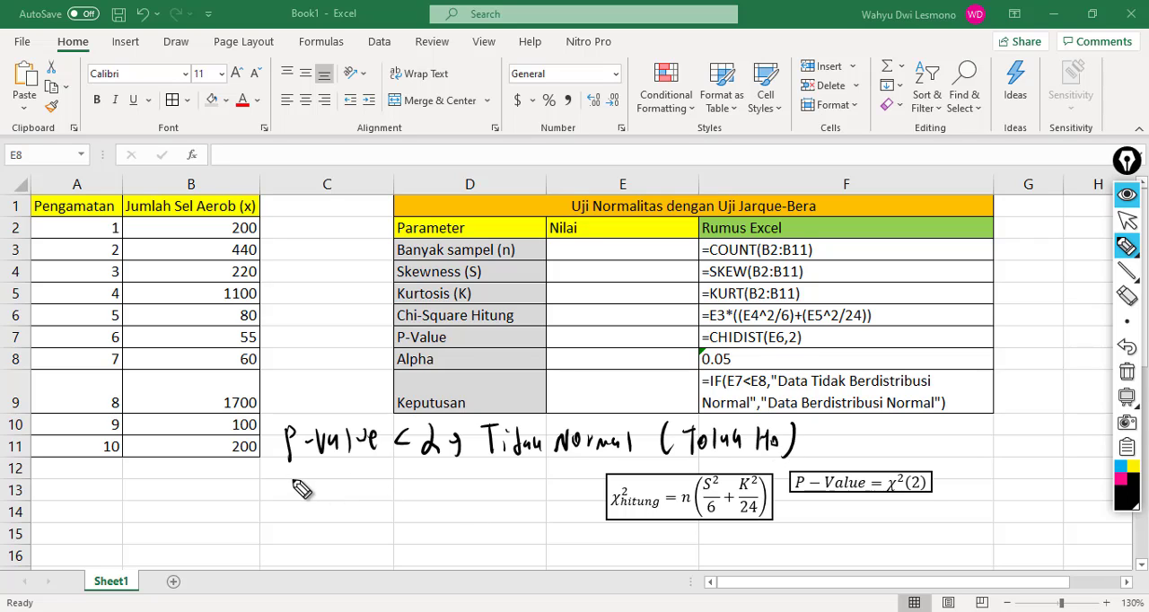
mouse_move(291, 515)
mouse_down()
mouse_move(300, 490)
mouse_move(318, 499)
mouse_up()
mouse_move(325, 486)
mouse_down()
mouse_move(332, 507)
mouse_move(382, 496)
mouse_move(402, 505)
mouse_move(397, 515)
mouse_move(531, 500)
mouse_move(547, 505)
mouse_move(502, 542)
mouse_move(509, 558)
mouse_move(505, 541)
mouse_move(526, 551)
mouse_move(536, 539)
mouse_move(623, 534)
mouse_move(615, 544)
mouse_move(646, 541)
mouse_move(648, 557)
mouse_up()
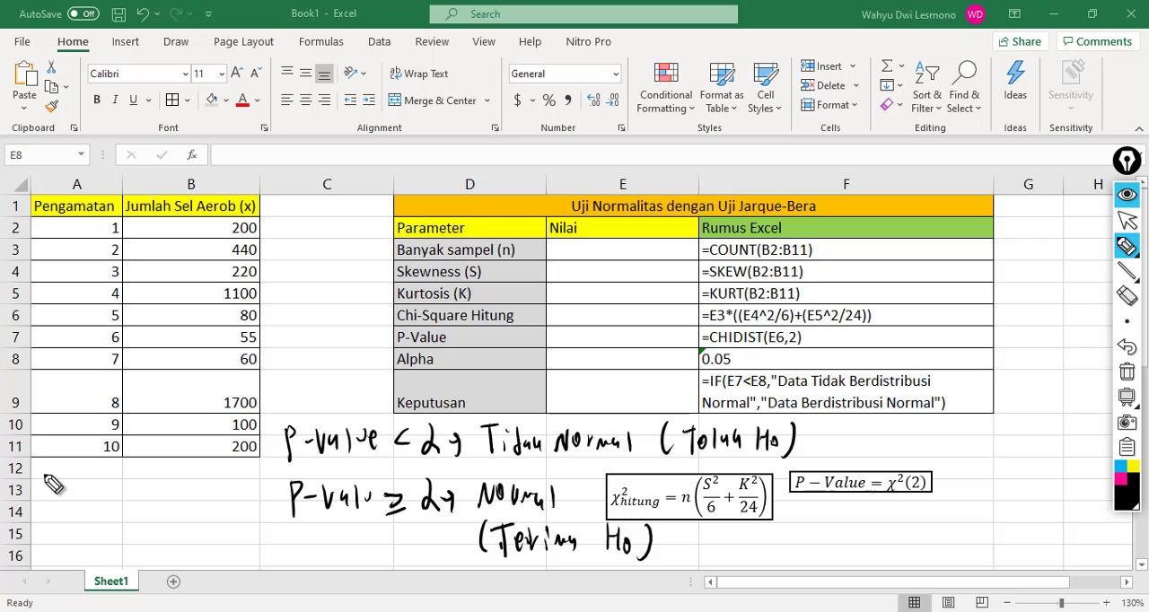
Step: Handwrite the hypotheses H0: Data Normal and H1: Data Tidak Normal below the data table, and leave pen mode
mouse_move(47, 474)
mouse_down()
mouse_move(49, 492)
mouse_move(114, 487)
mouse_up()
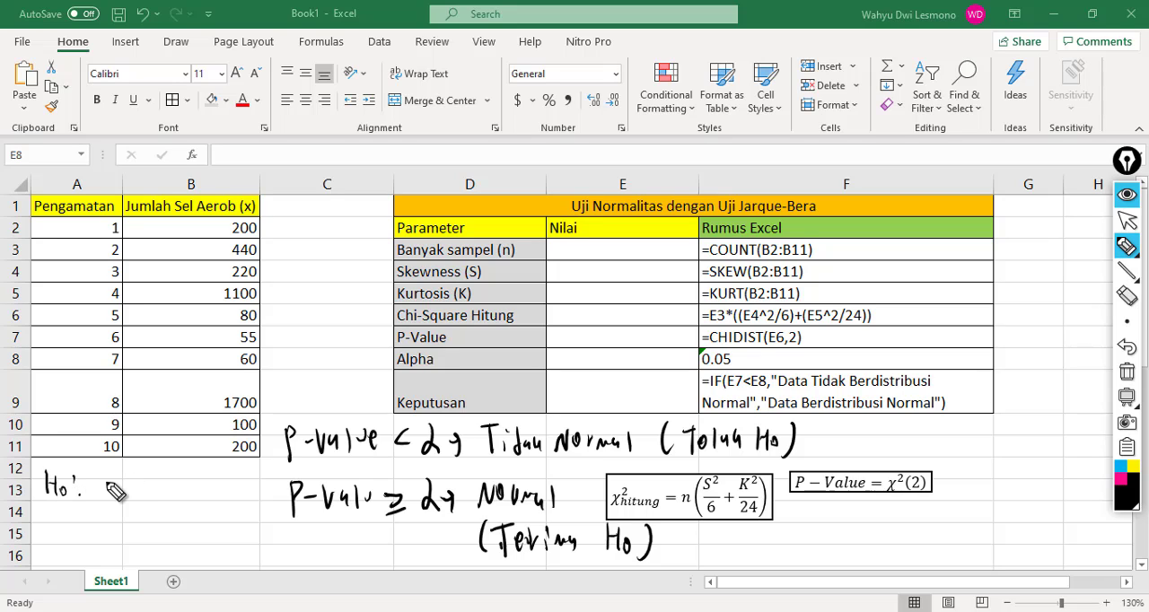
mouse_move(99, 475)
mouse_down()
mouse_move(120, 492)
mouse_move(192, 486)
mouse_move(236, 499)
mouse_up()
mouse_move(52, 518)
mouse_down()
mouse_move(54, 544)
mouse_move(190, 527)
mouse_move(178, 544)
mouse_move(318, 544)
mouse_move(302, 551)
mouse_up()
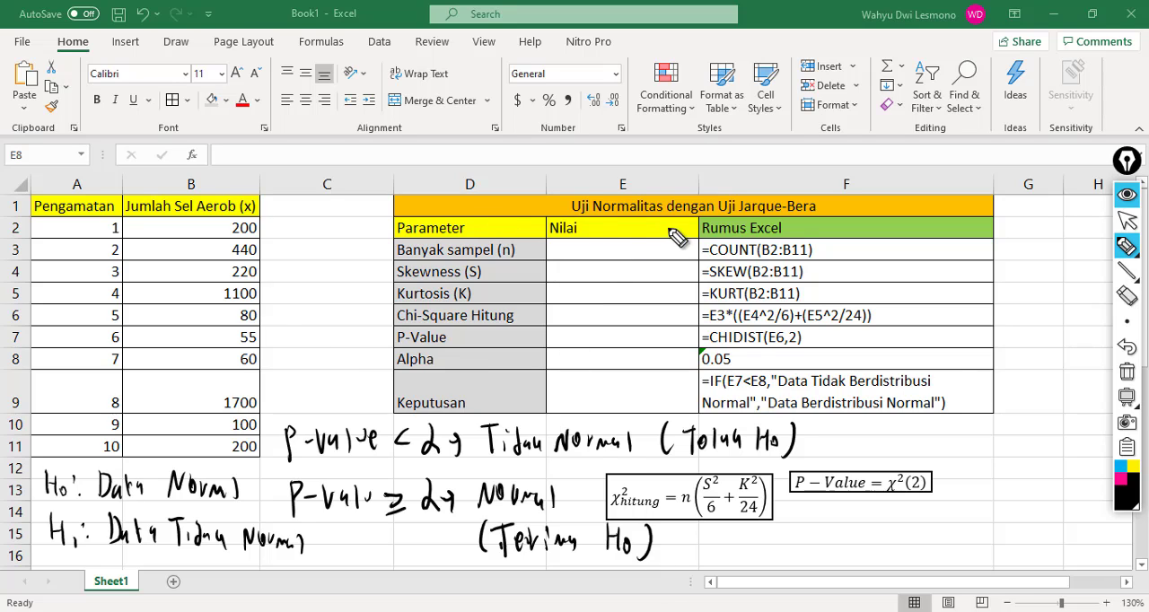
mouse_move(1140, 261)
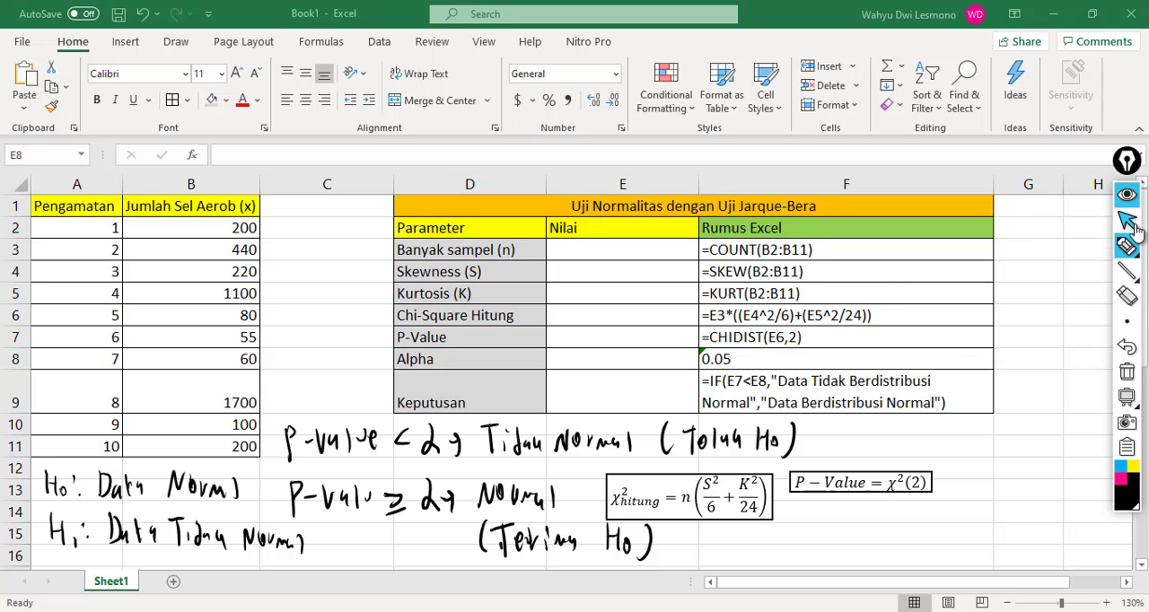
click(1130, 222)
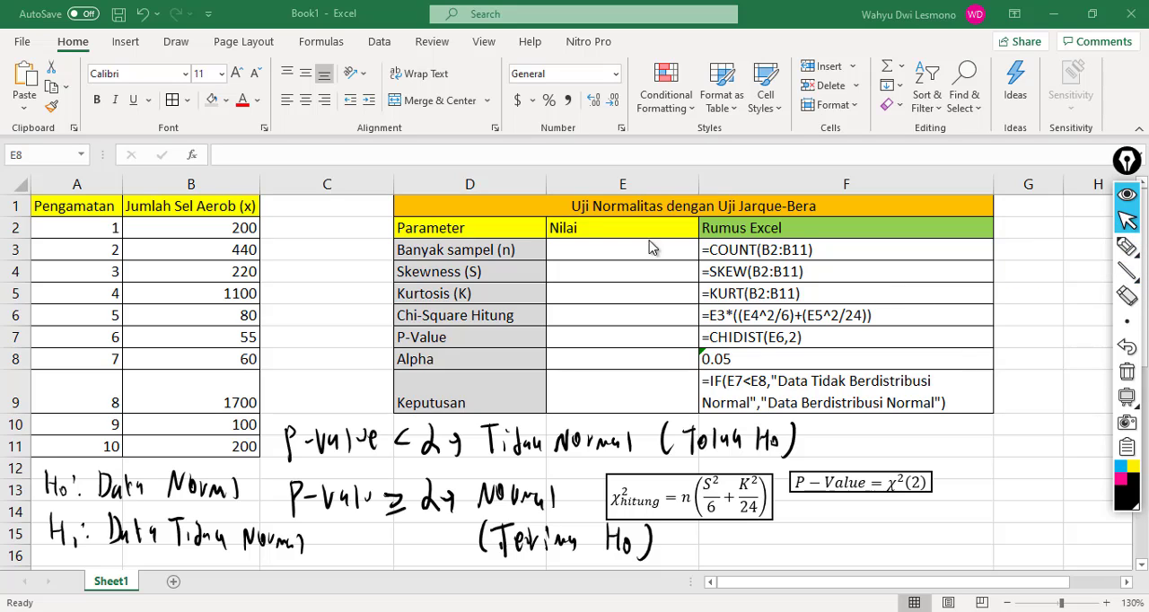
Step: Calculate Banyak sampel (n) in E3 with the formula =COUNT(B2:B11)
click(527, 252)
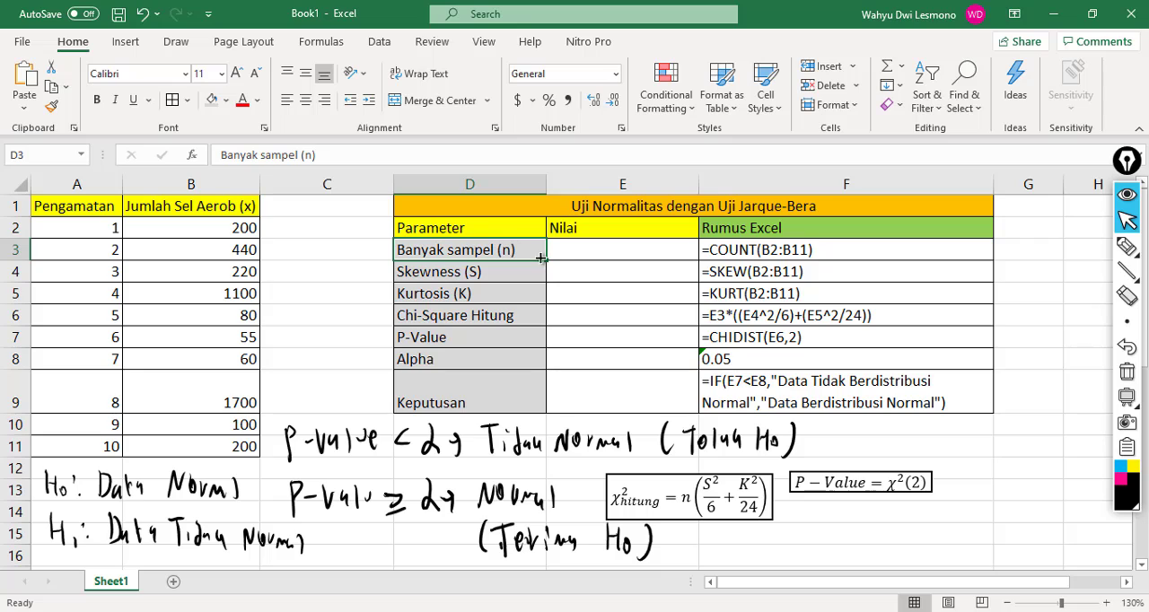
click(596, 253)
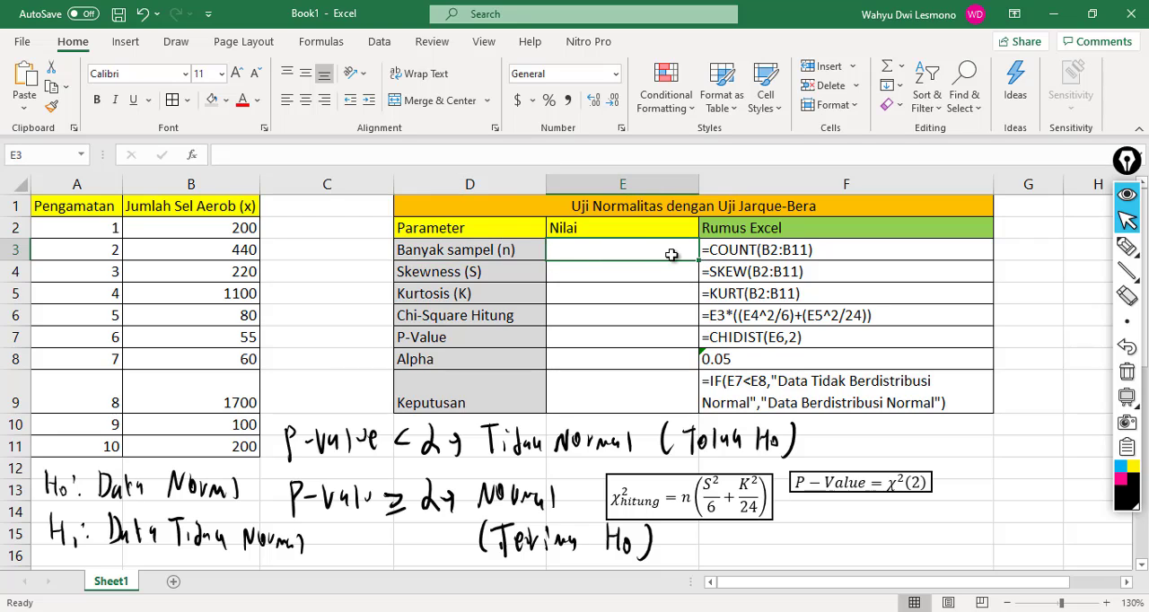
text(=)
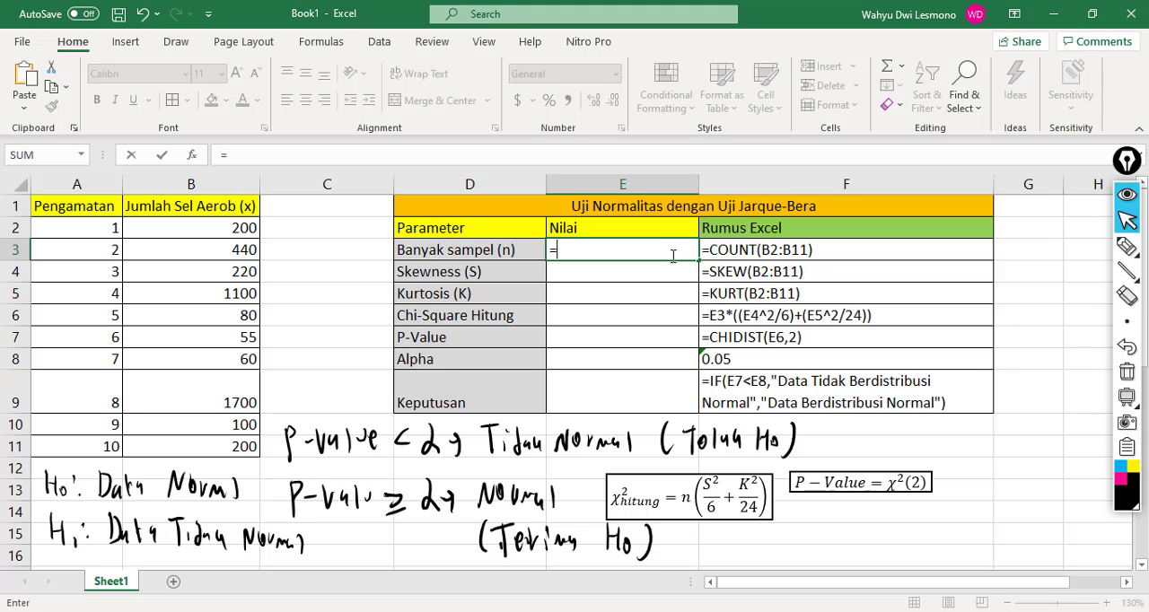
text(Co)
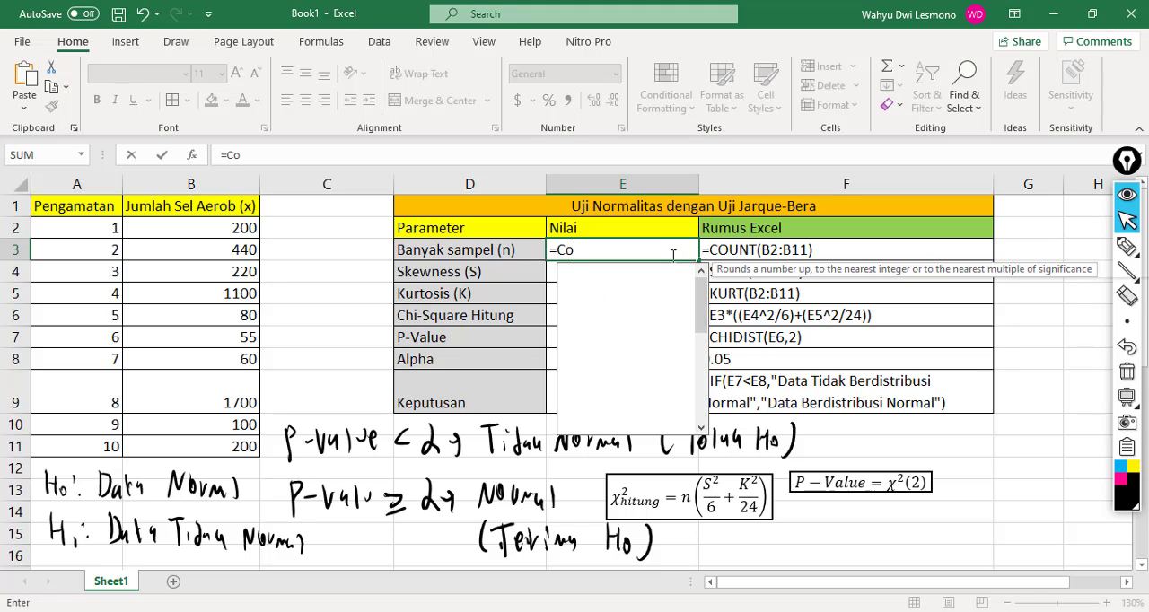
text(unt)
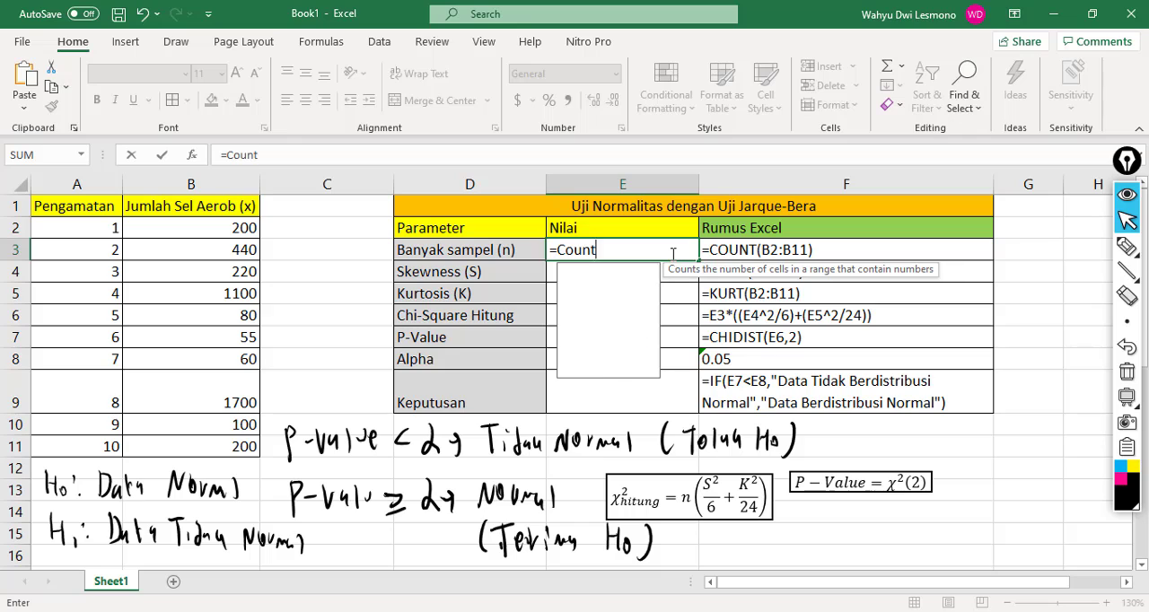
text(()
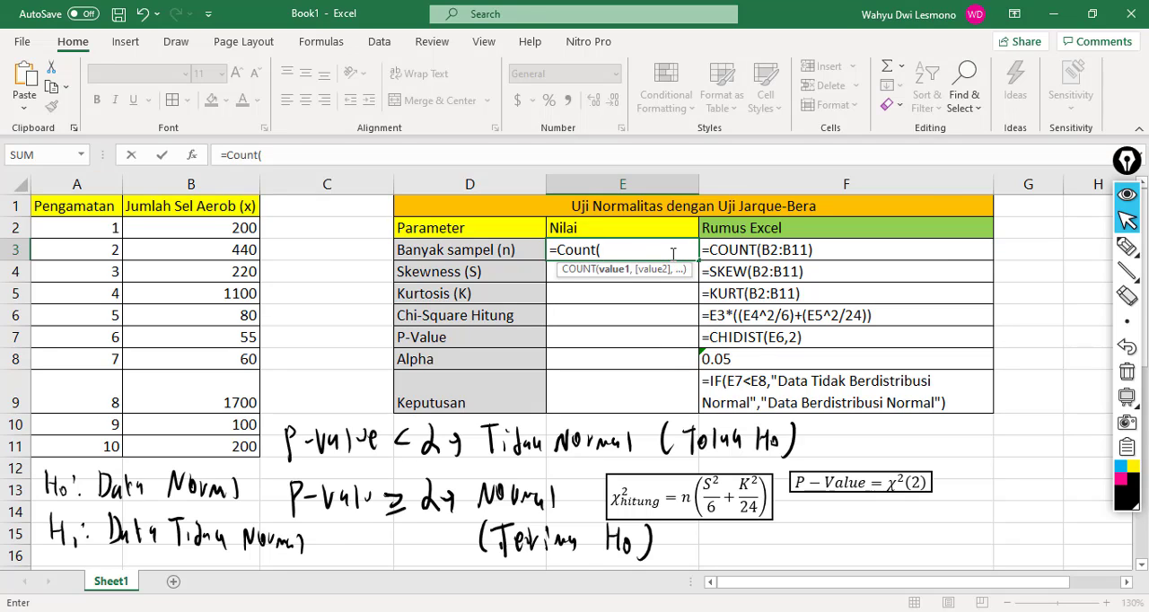
drag(158, 227, 184, 440)
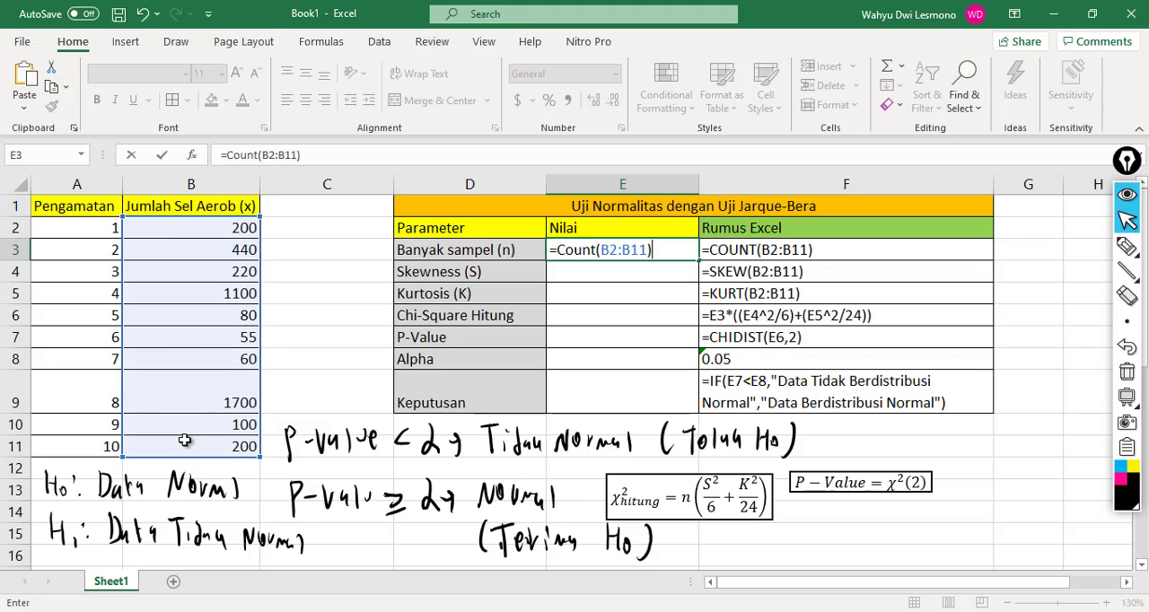
key(Return)
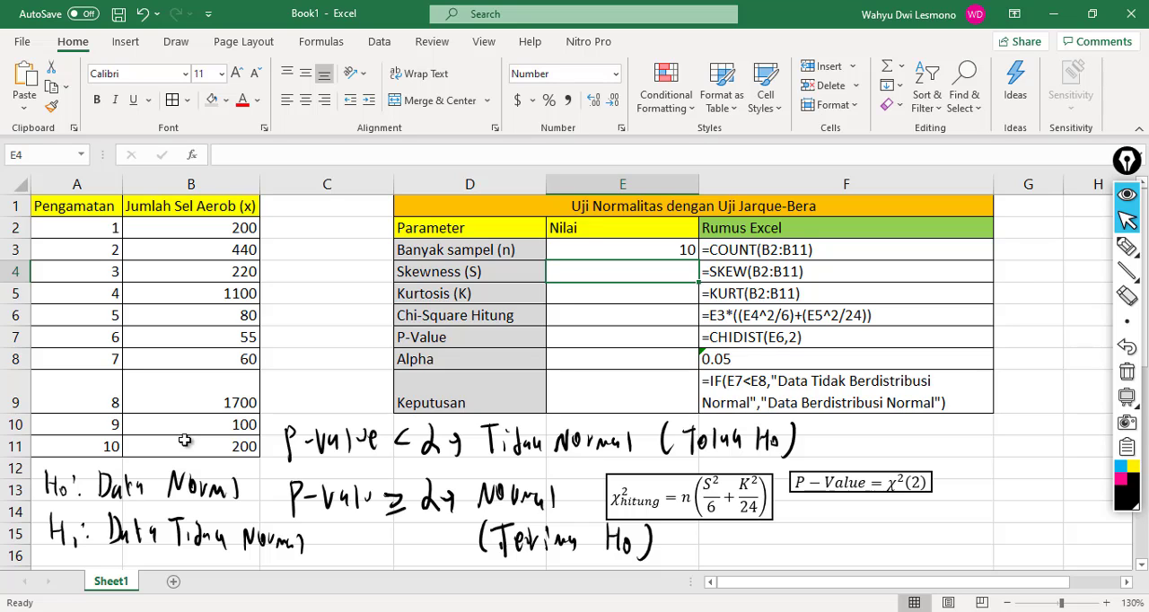
Step: Calculate Skewness (S) in E4 with the formula =SKEW(B2:B11)
text(=sk)
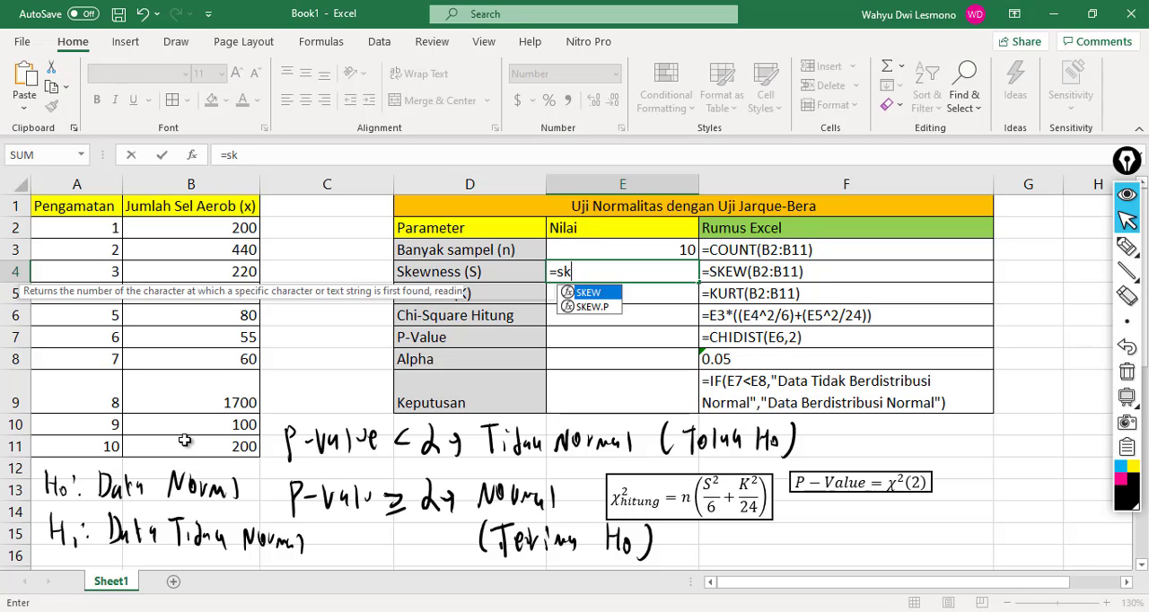
text(ew()
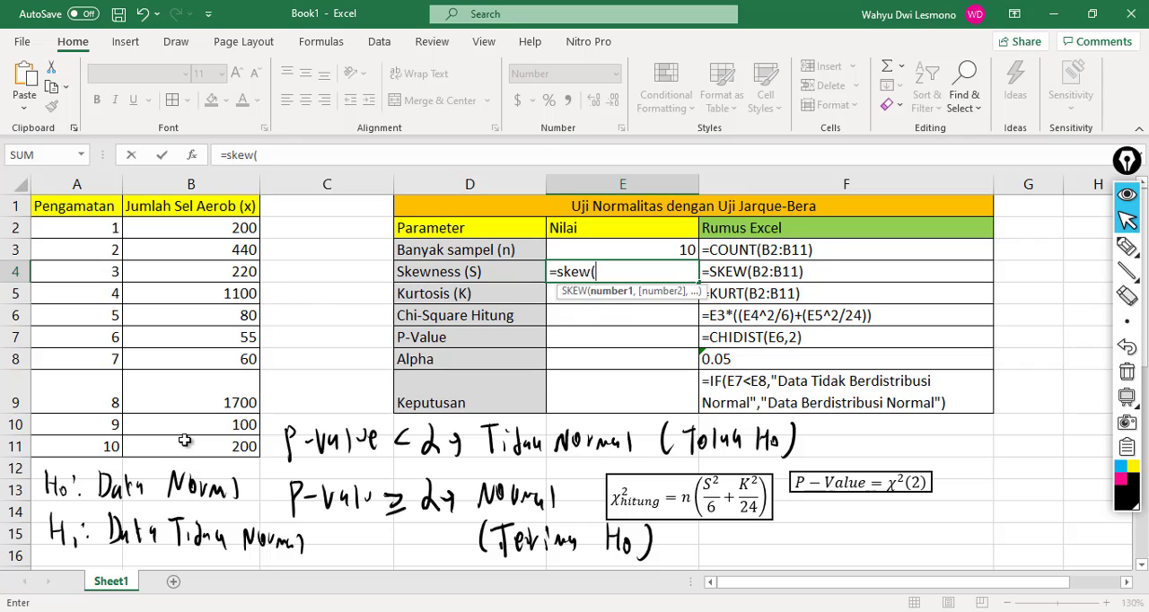
click(197, 230)
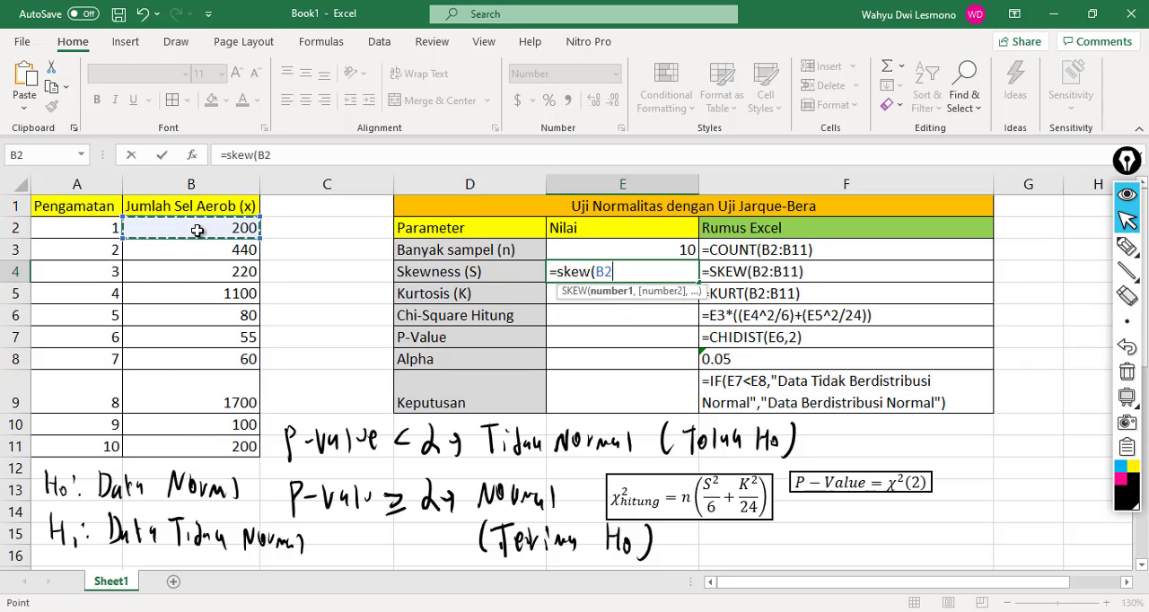
drag(197, 231, 192, 443)
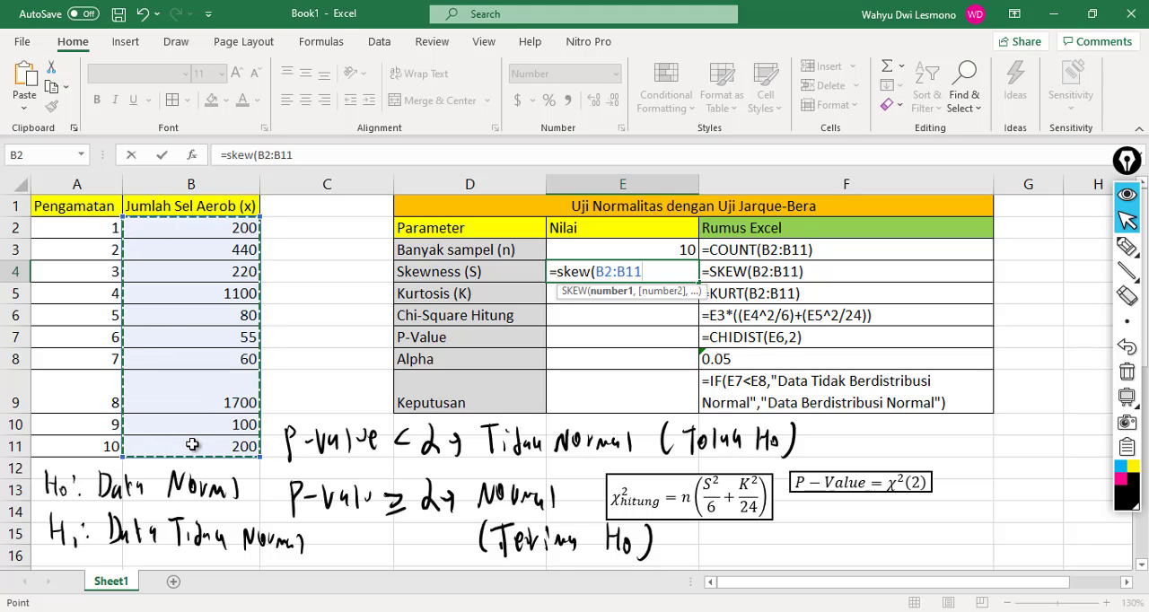
text())
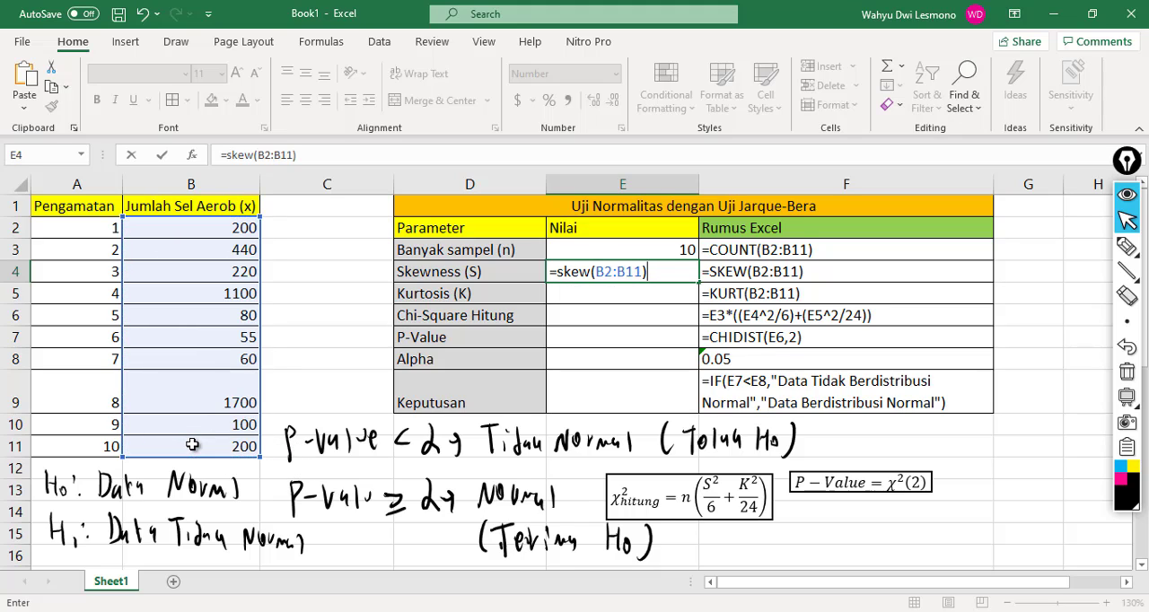
key(Return)
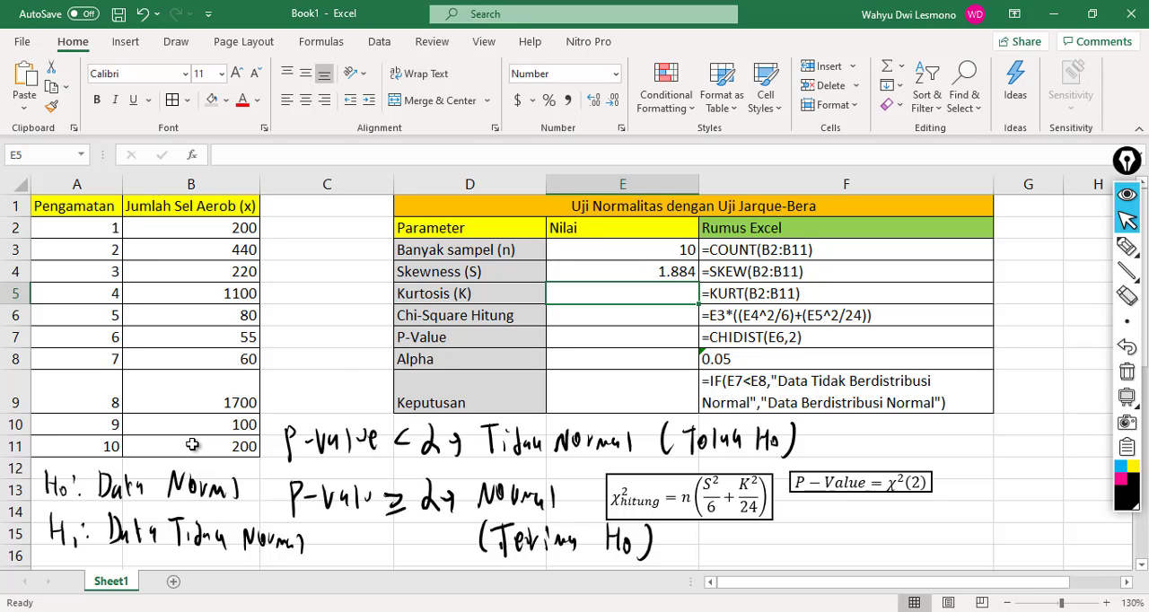
Step: Calculate Kurtosis (K) in E5 with the formula =KURT(B2:B11)
text(=KURT)
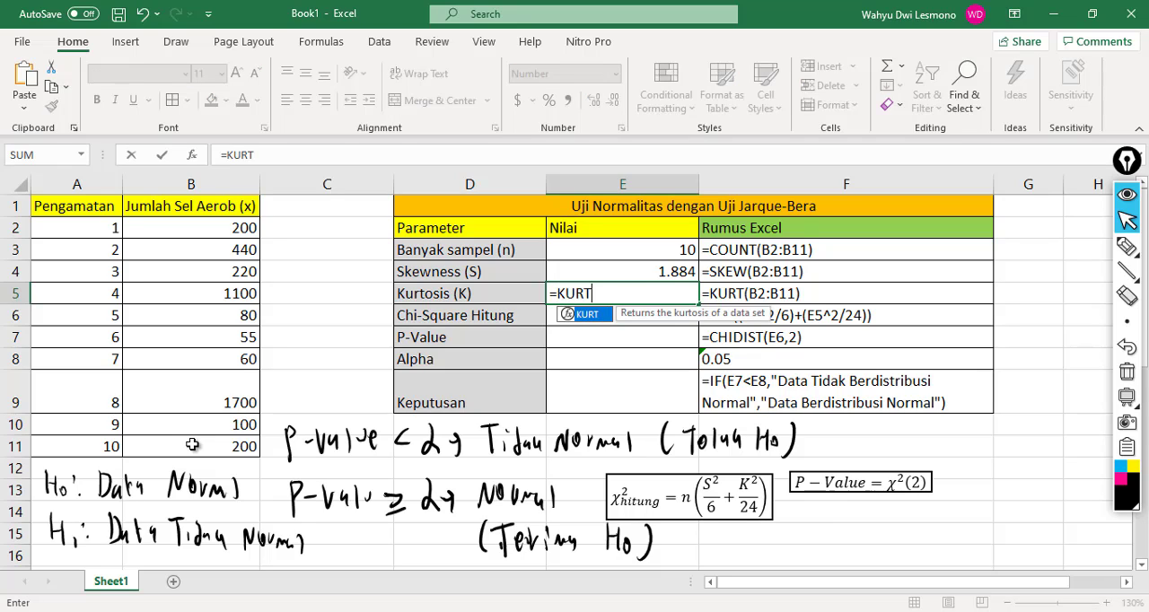
text(()
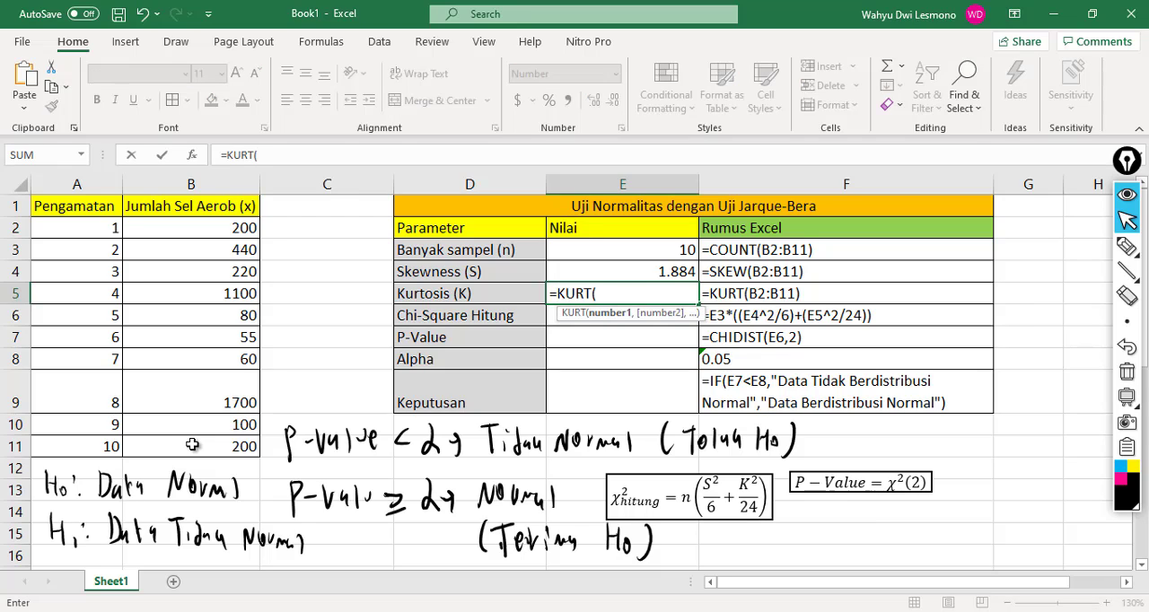
click(222, 226)
drag(220, 227, 213, 446)
text())
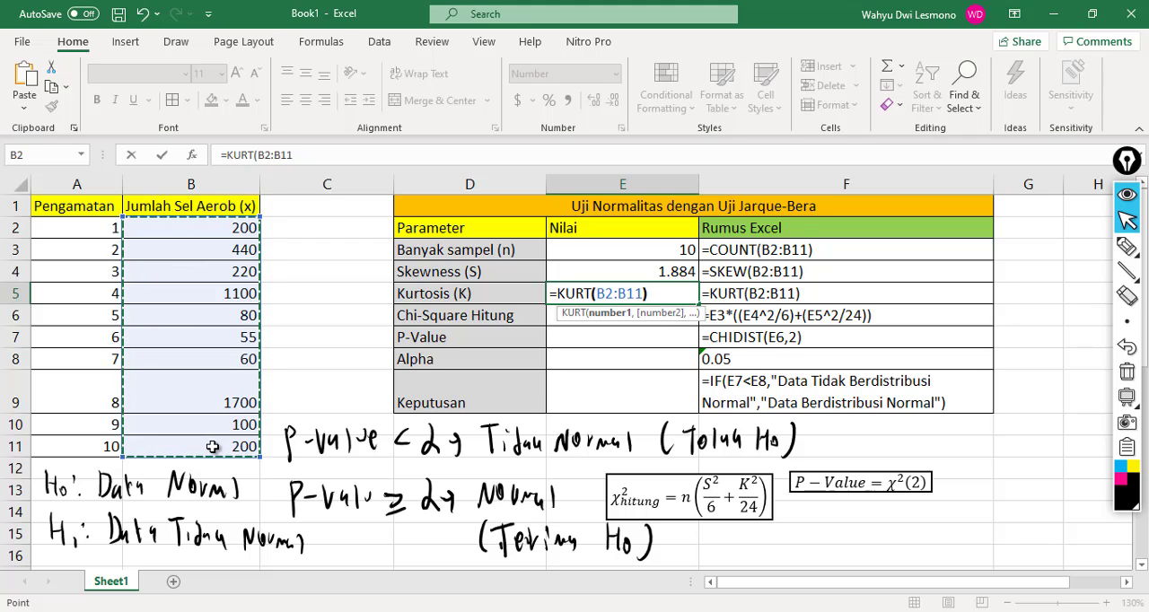
key(Return)
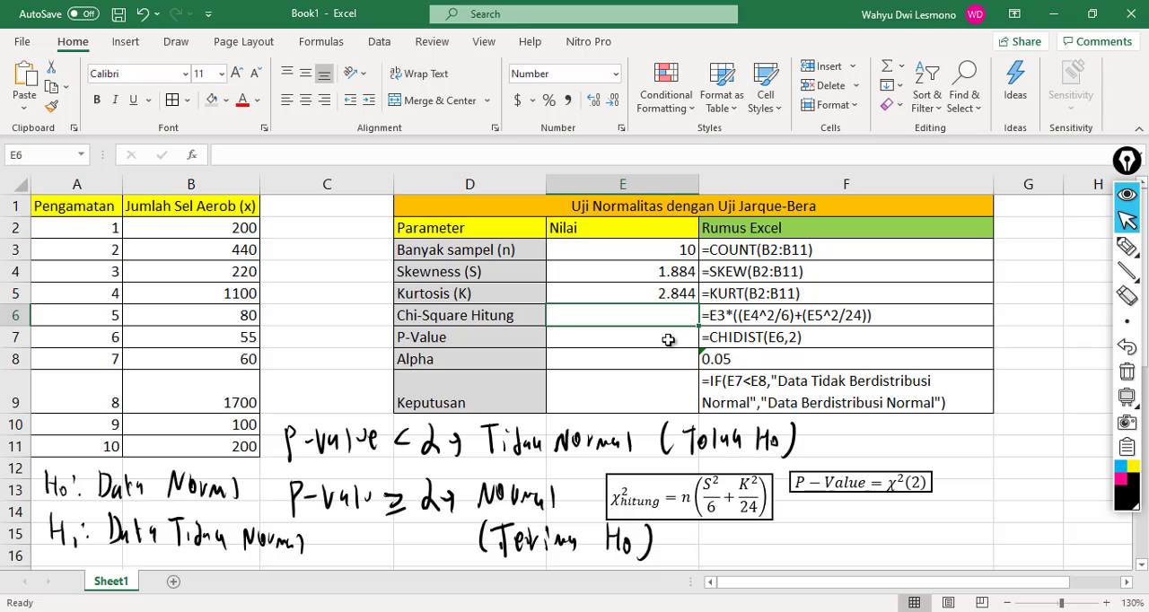
Step: Calculate Chi-Square Hitung in E6 with the formula =E3*((E4^2/6)+(E5^2/24))
key(F2)
text(=)
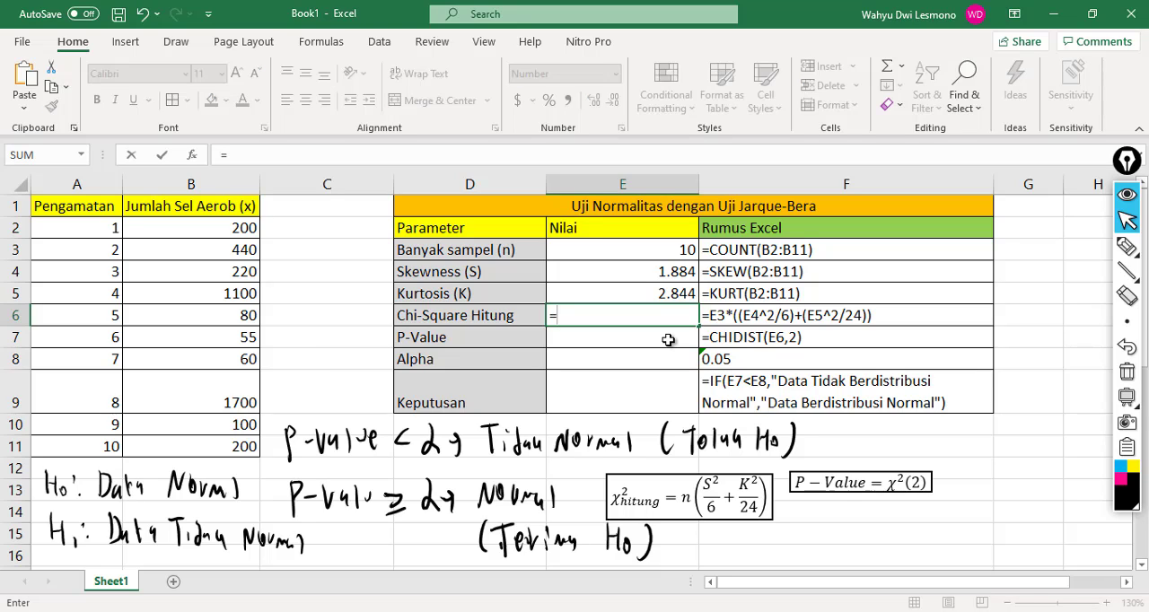
click(614, 250)
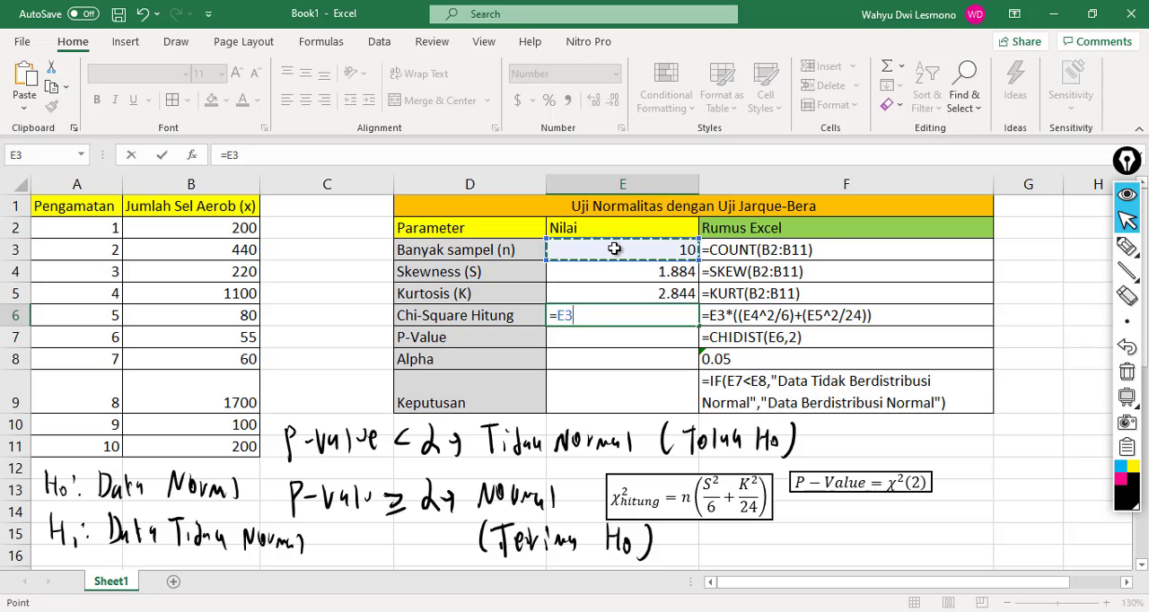
text(*)
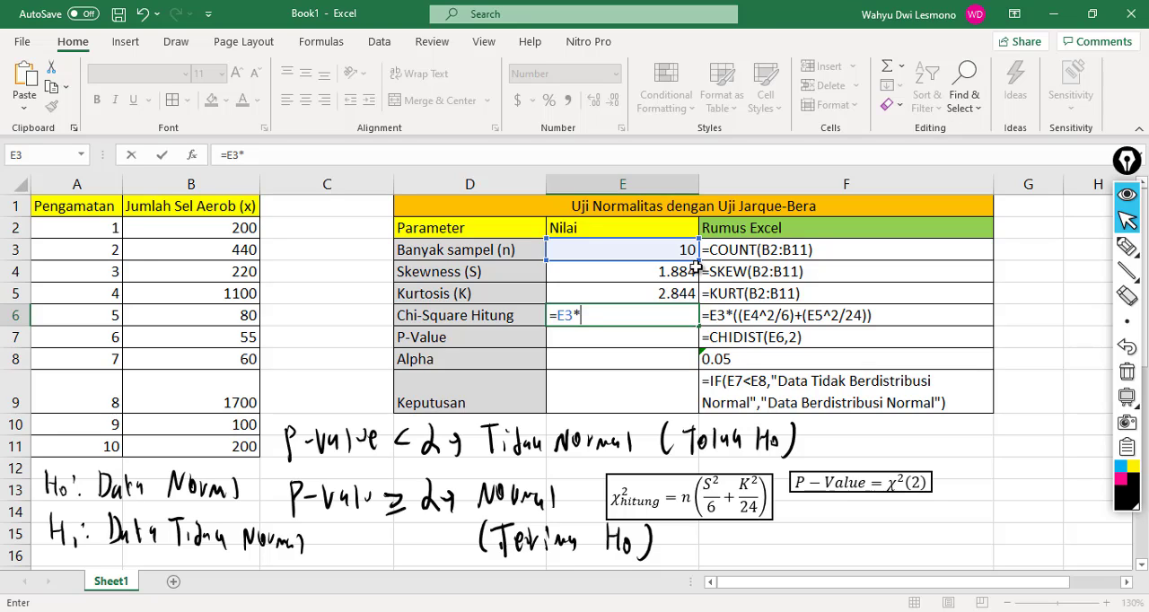
text((()
click(638, 273)
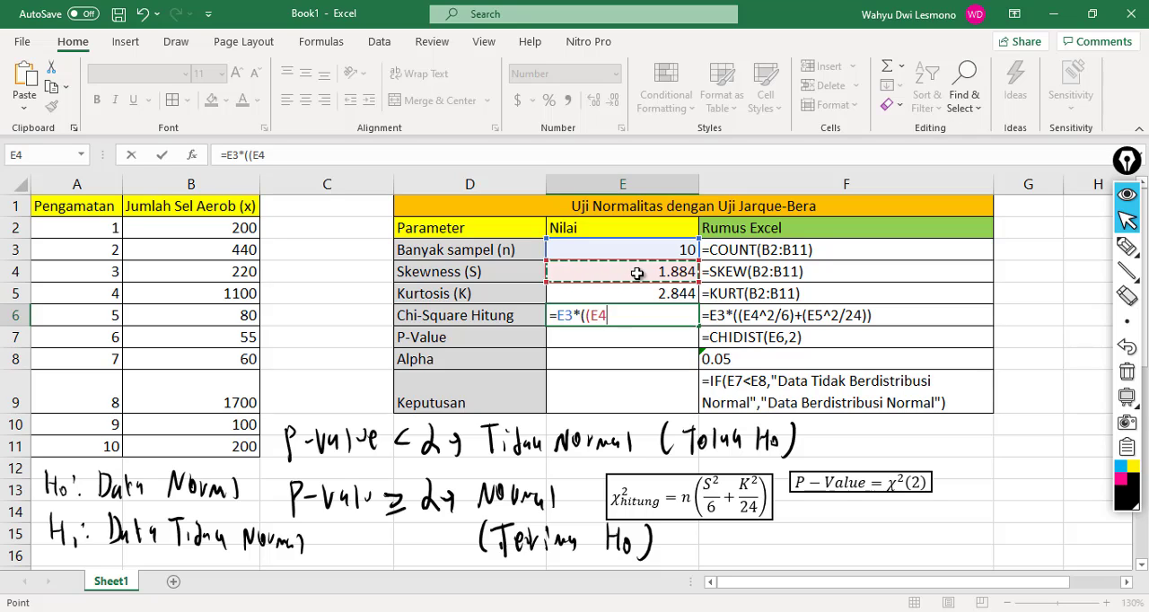
text(^)
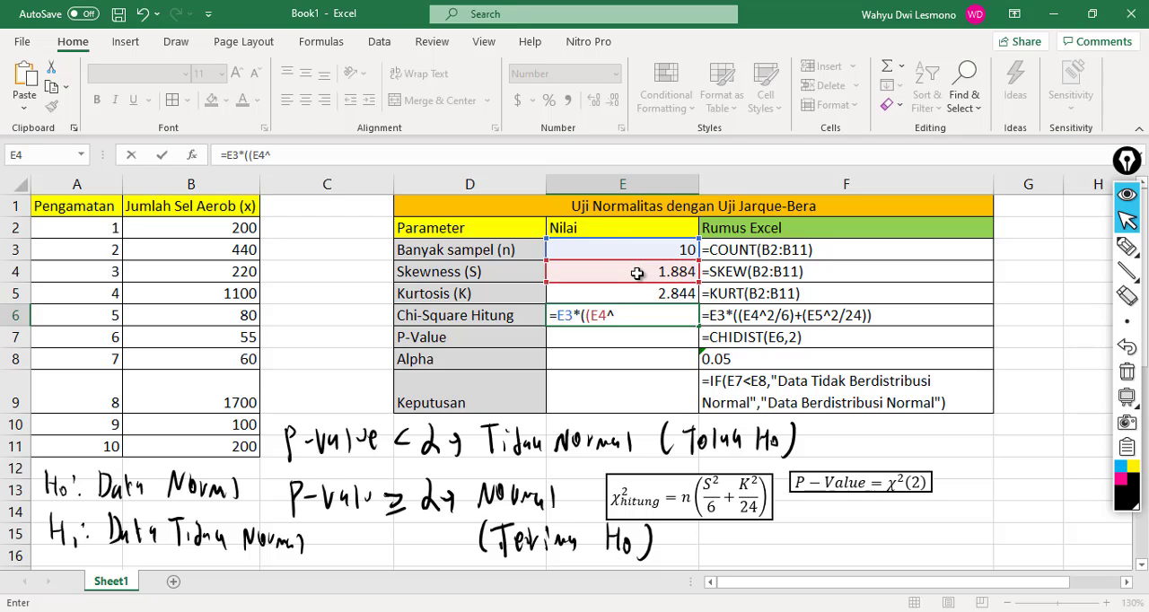
text(2/6)+()
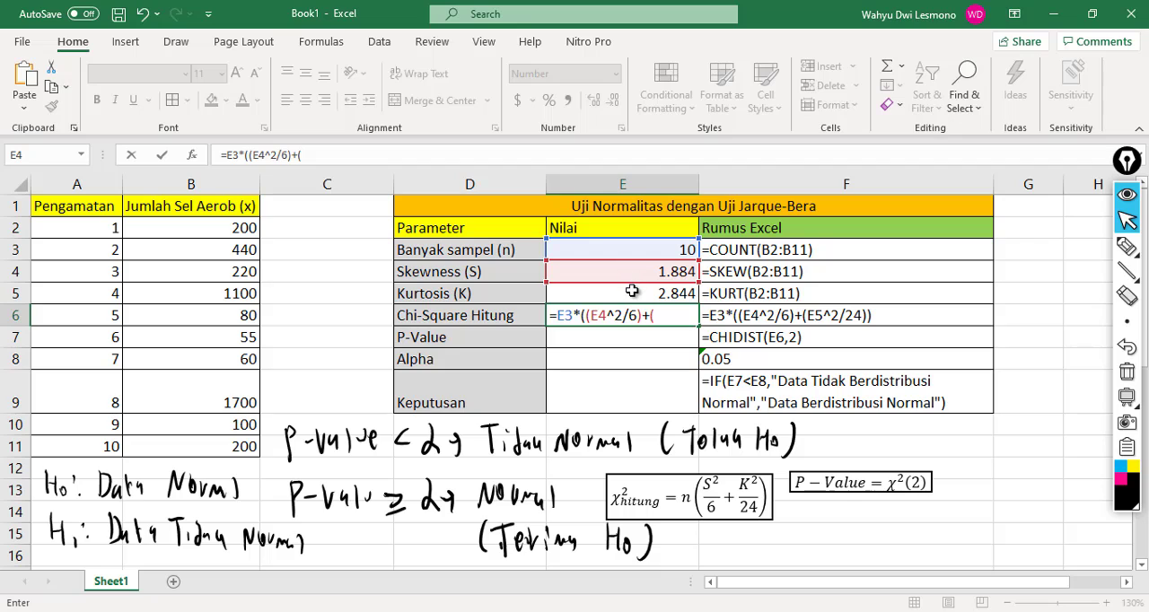
click(632, 293)
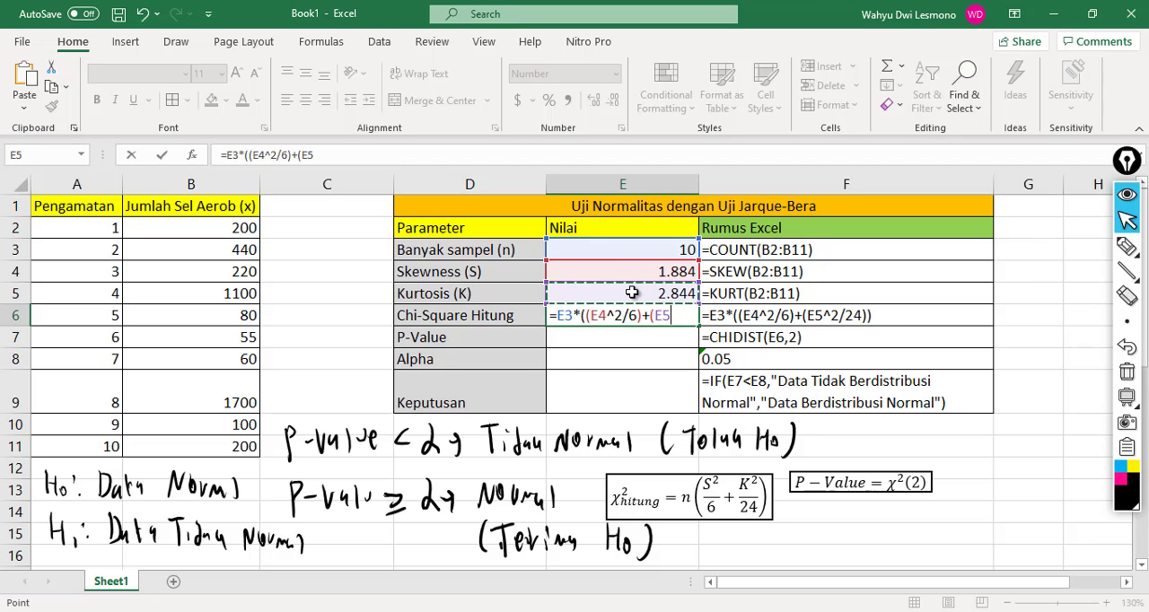
text(^2/24)
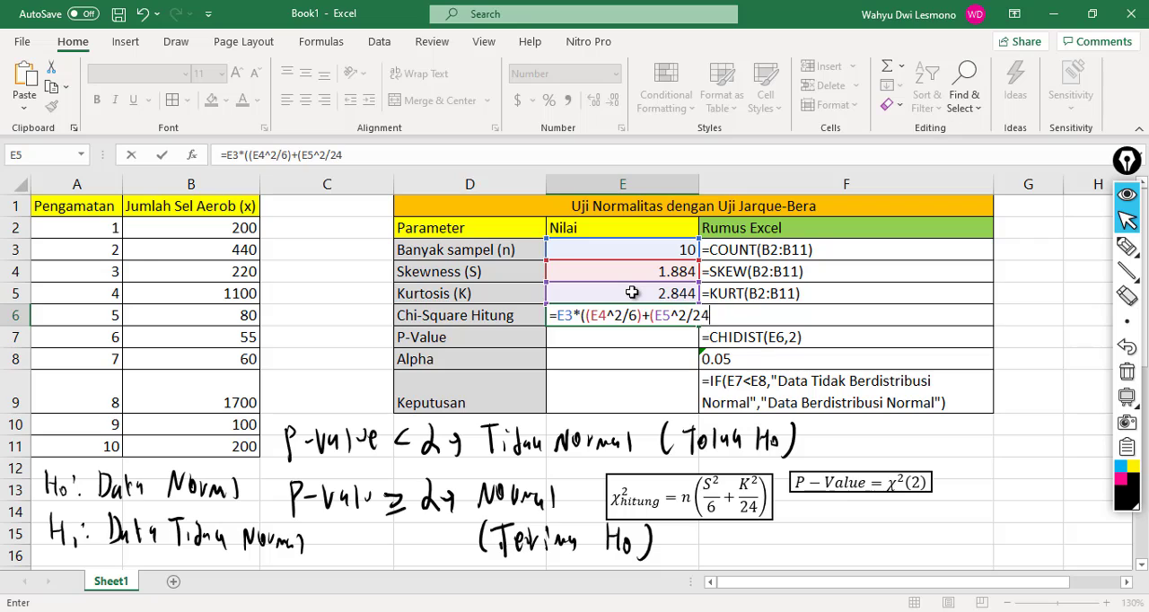
text()))
key(Return)
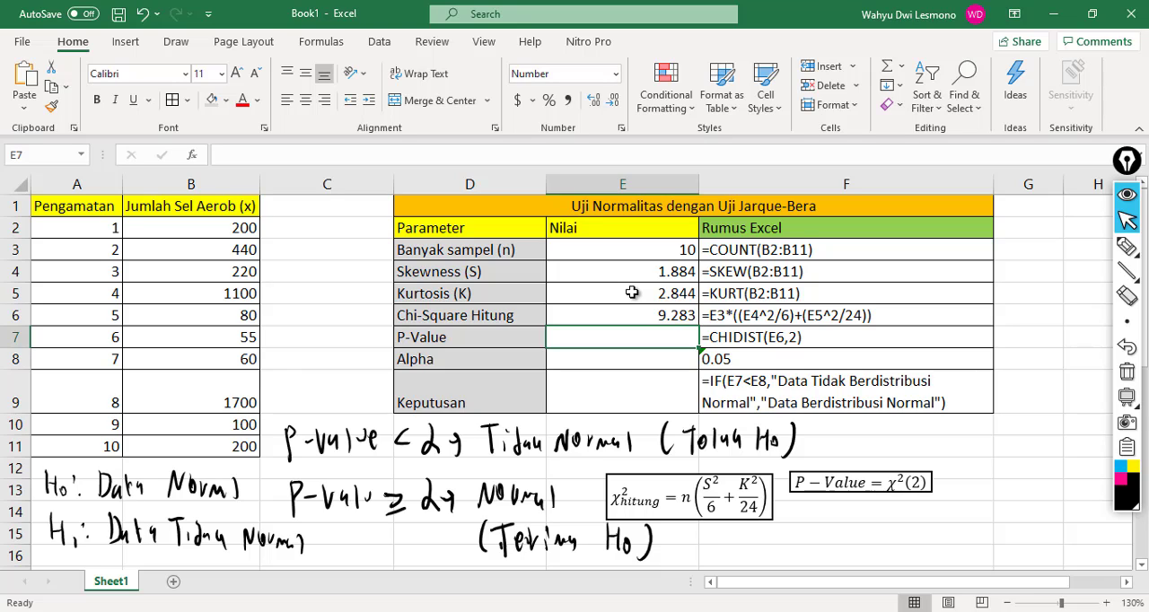
Step: Calculate P-Value in E7 with the formula =CHIDIST(E6,2) and enter 0.05 as Alpha in E8
text(=)
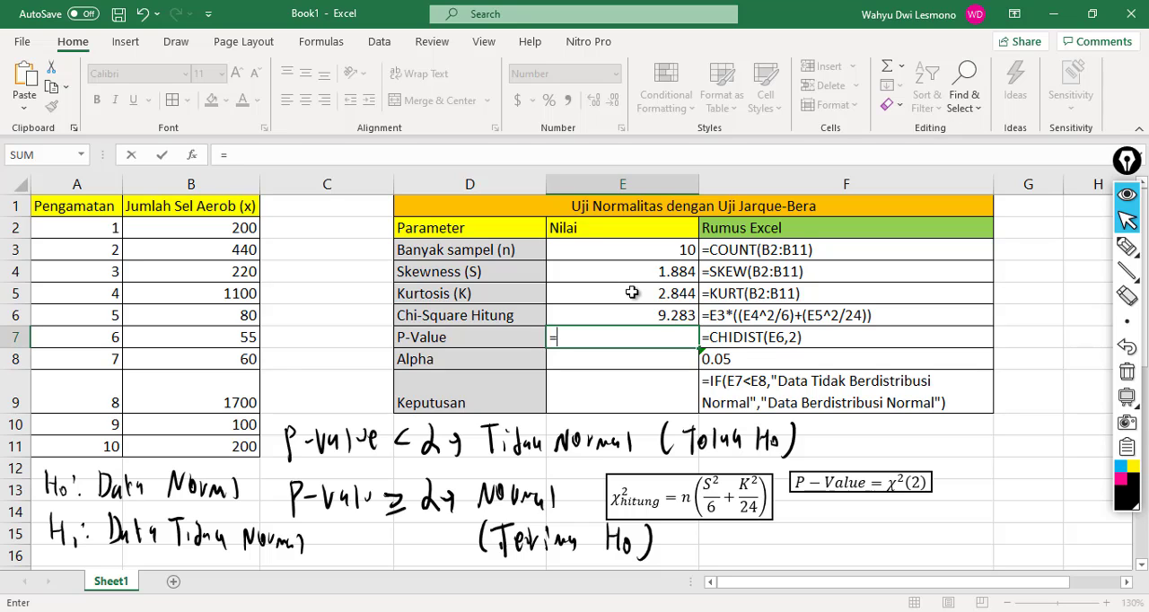
text(CHIS)
key(BackSpace)
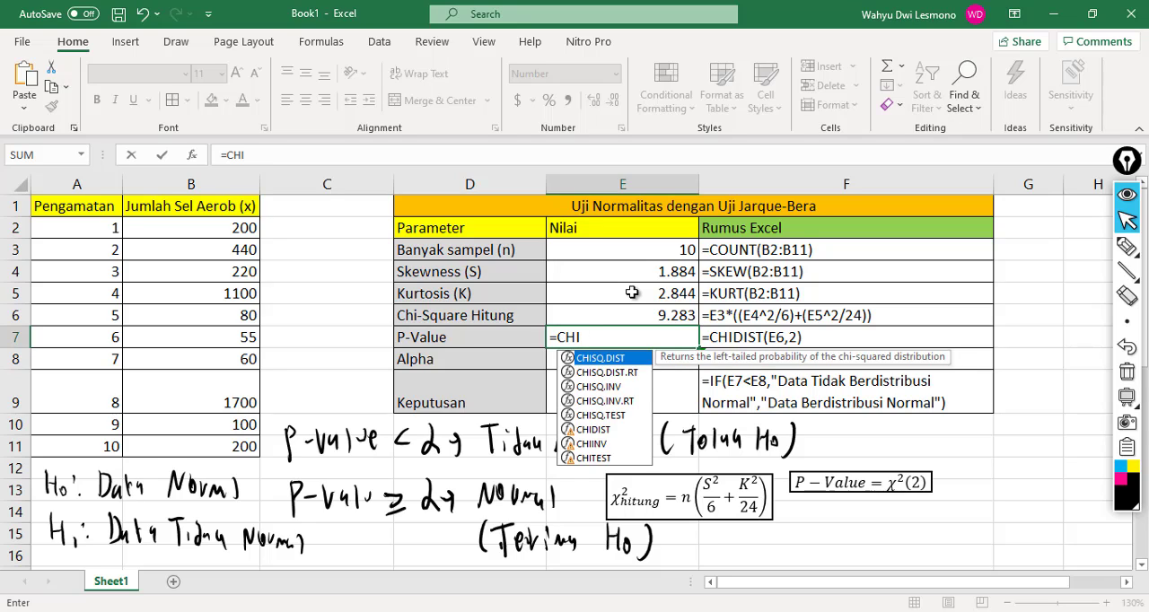
text(DIST)
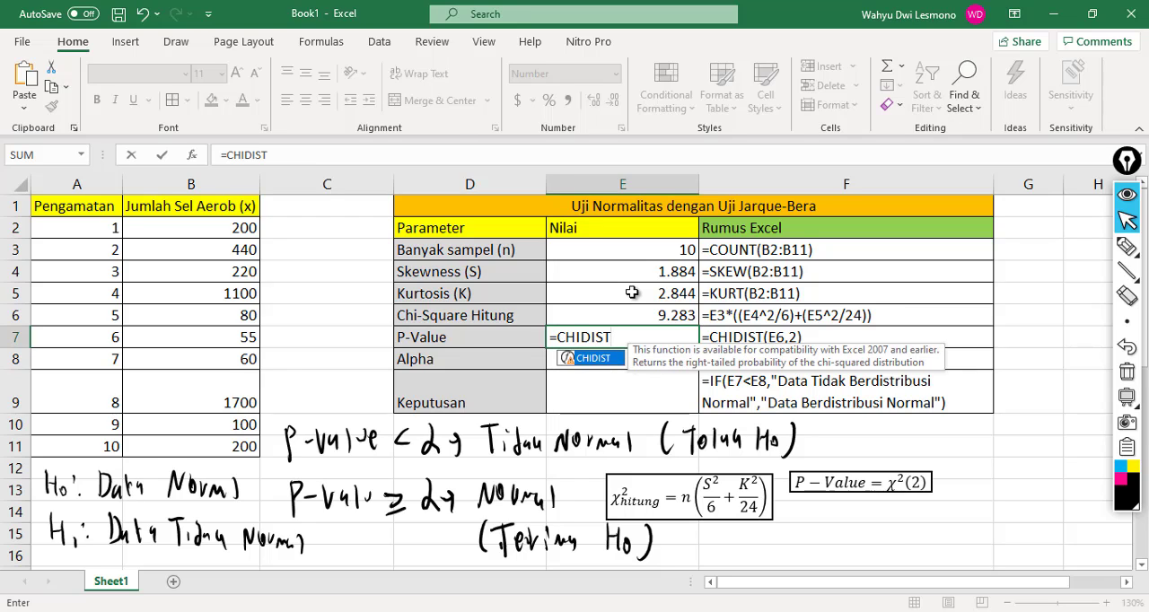
text(()
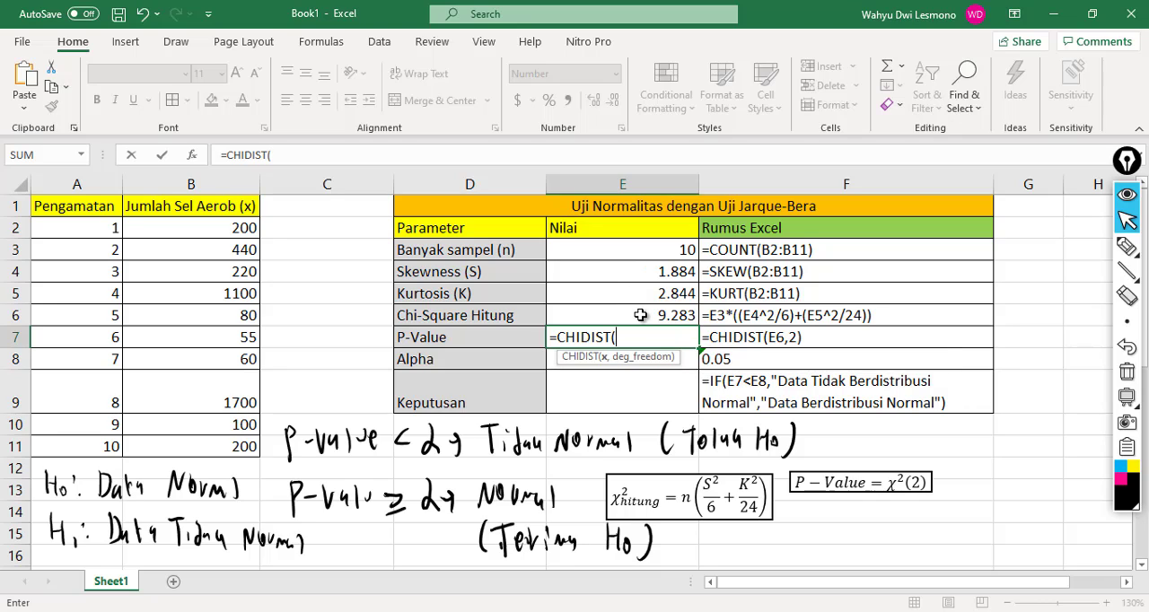
click(640, 315)
text(,)
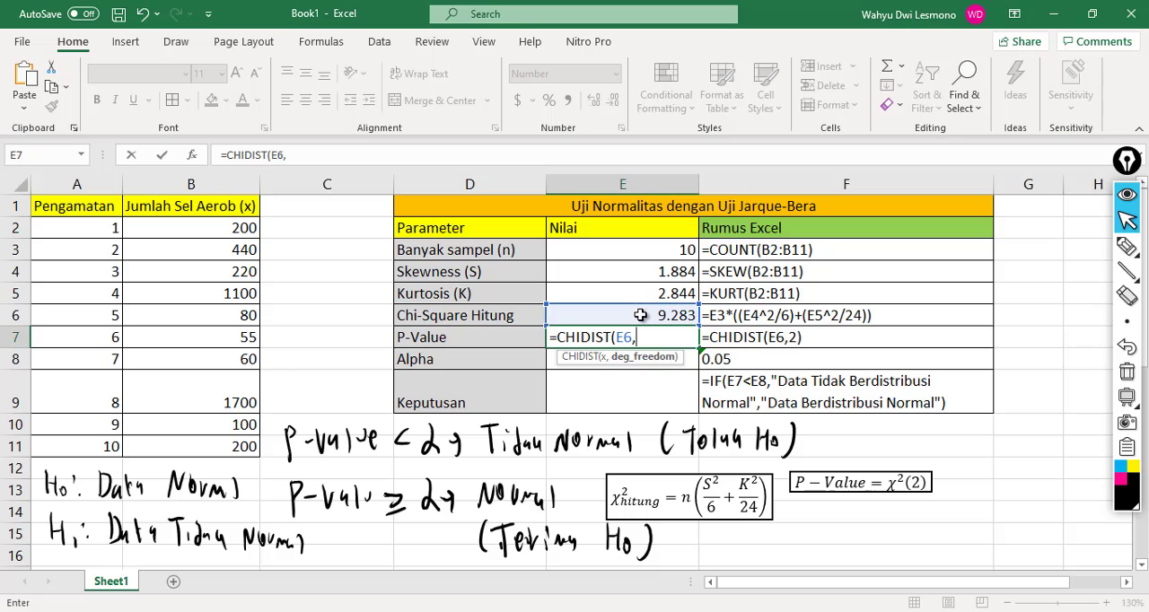
text(2))
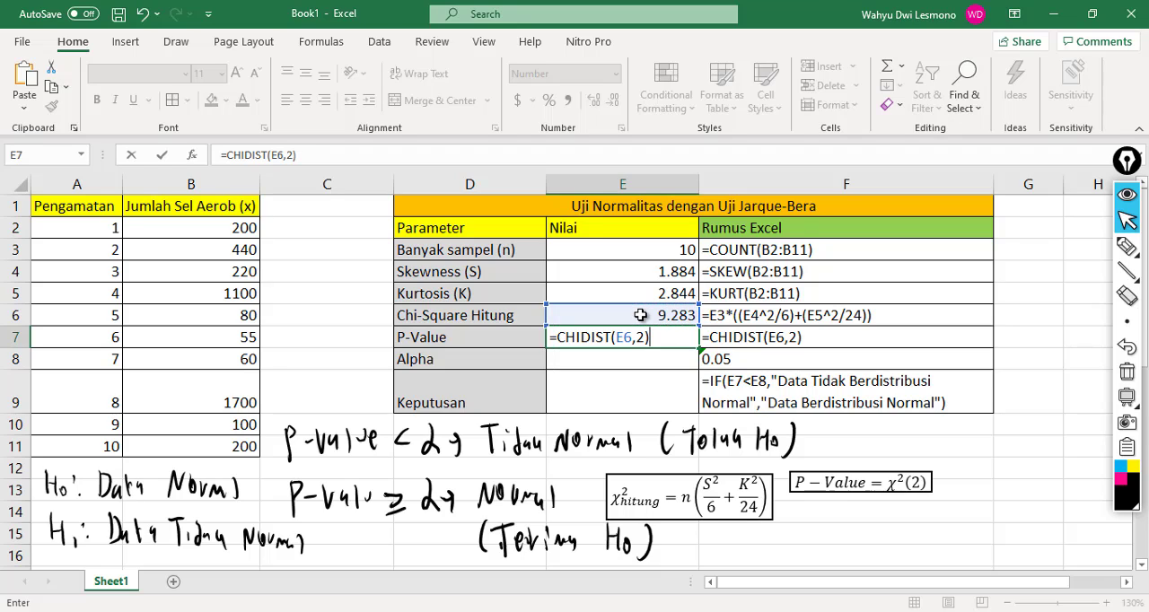
key(Return)
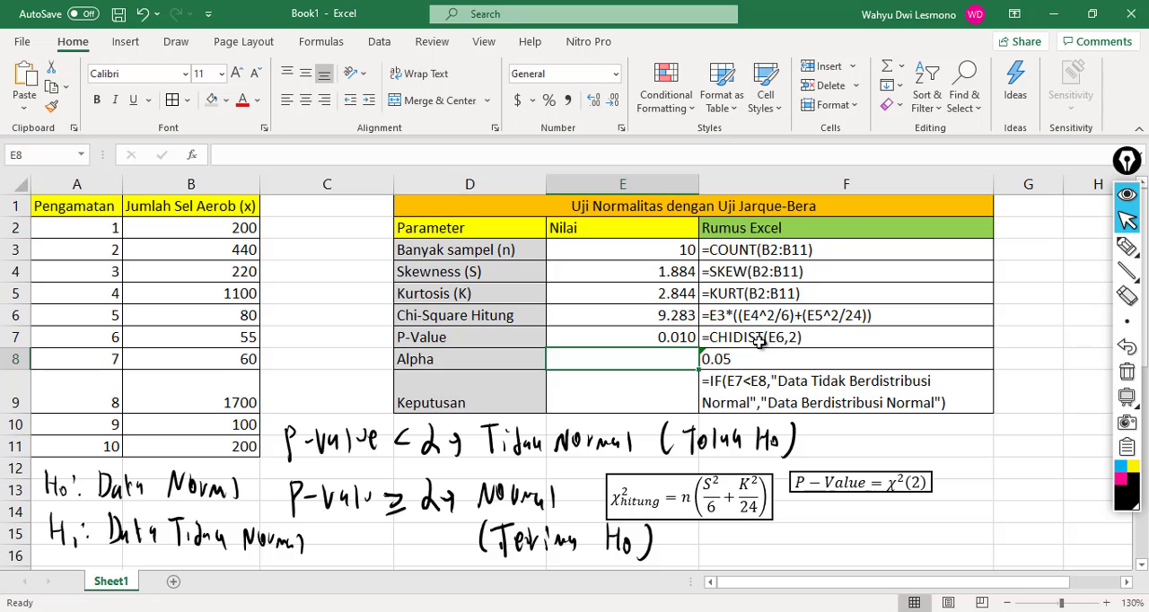
text(0.05)
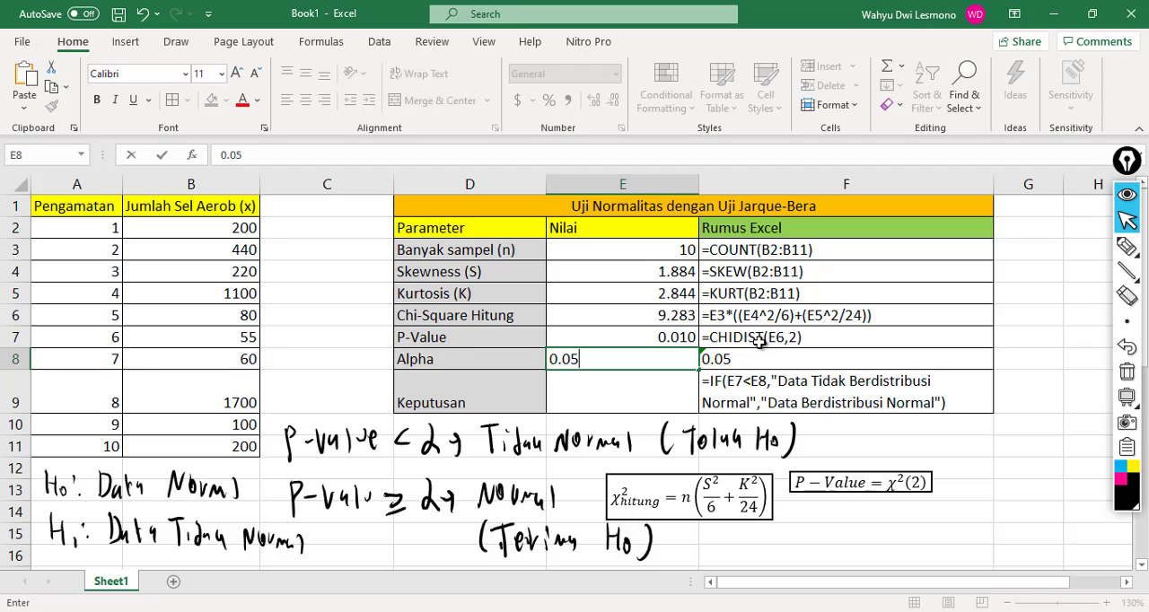
key(Return)
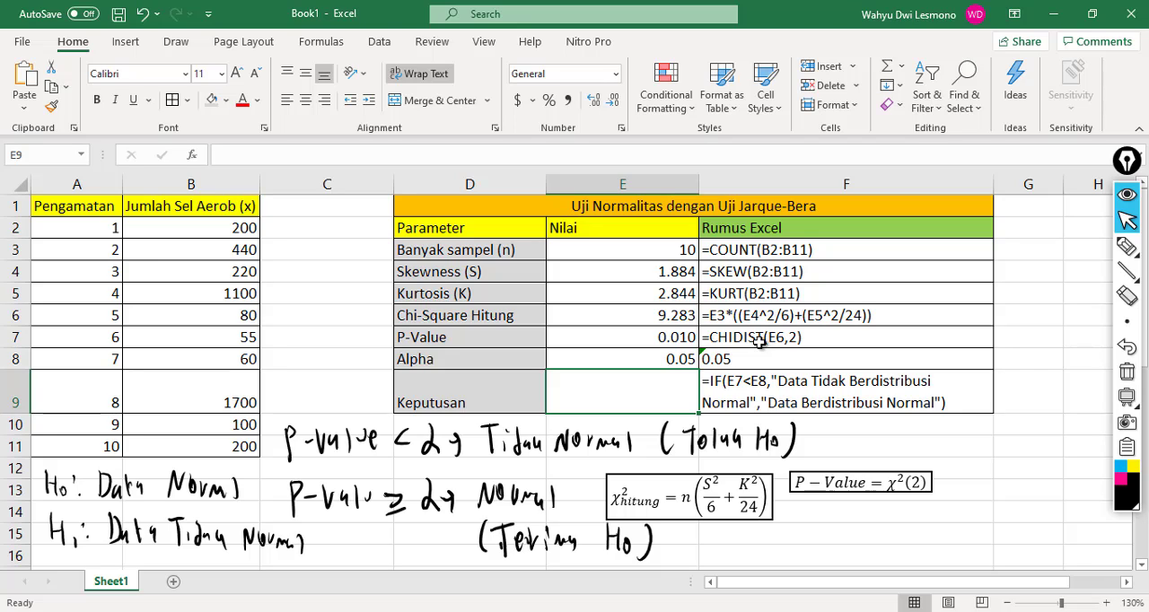
Step: Start an IF formula in the Keputusan cell E9 with the logical test E7<E8
text(=if)
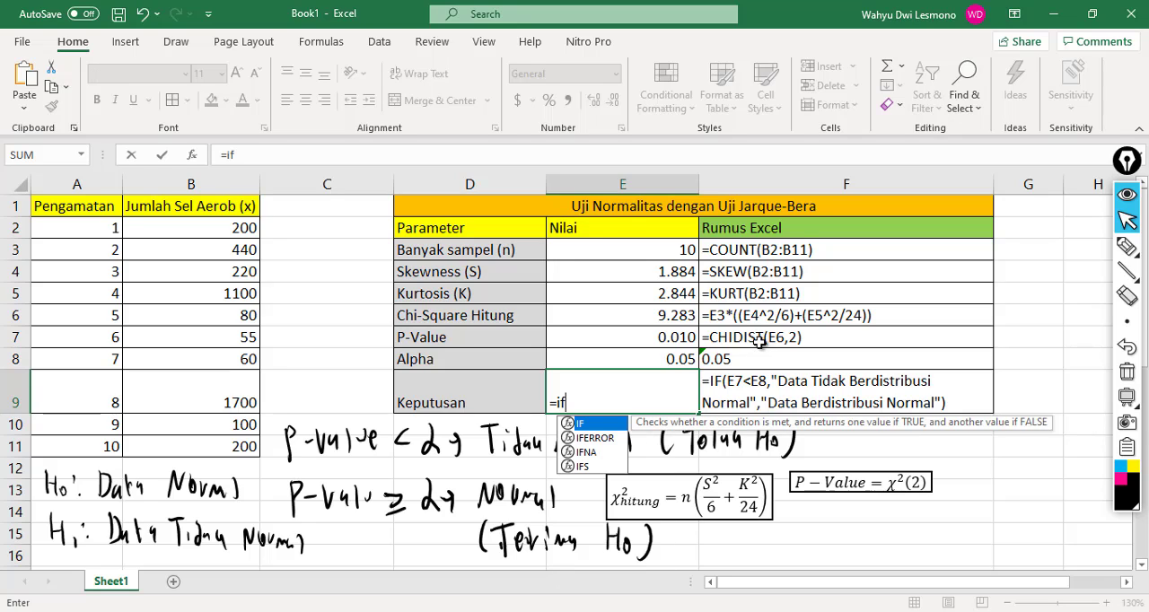
text(()
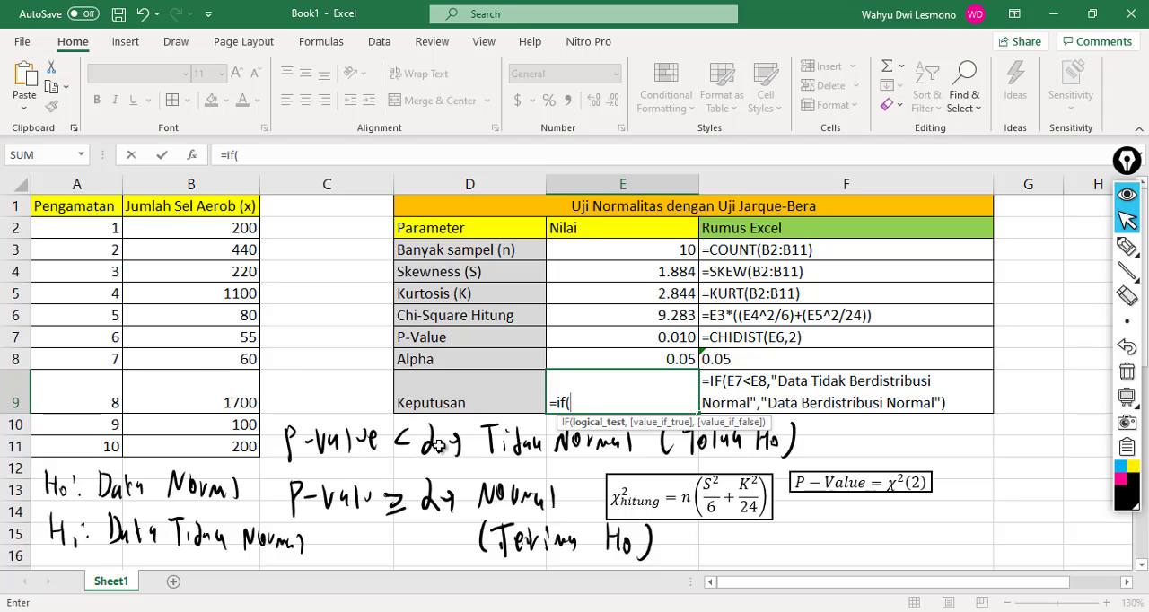
click(615, 338)
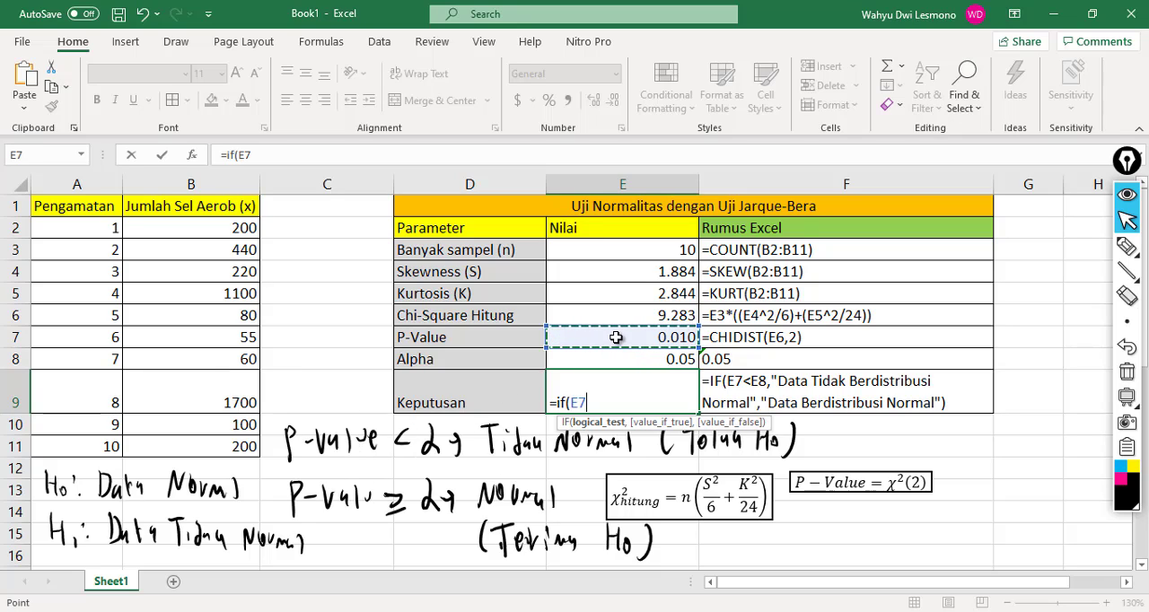
text(<)
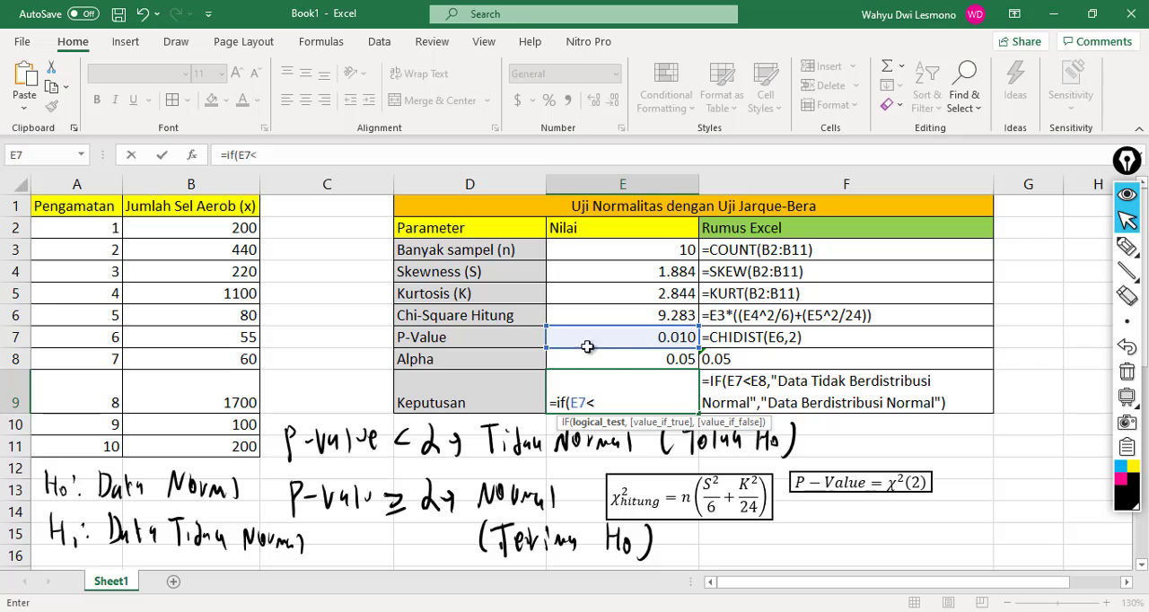
click(609, 358)
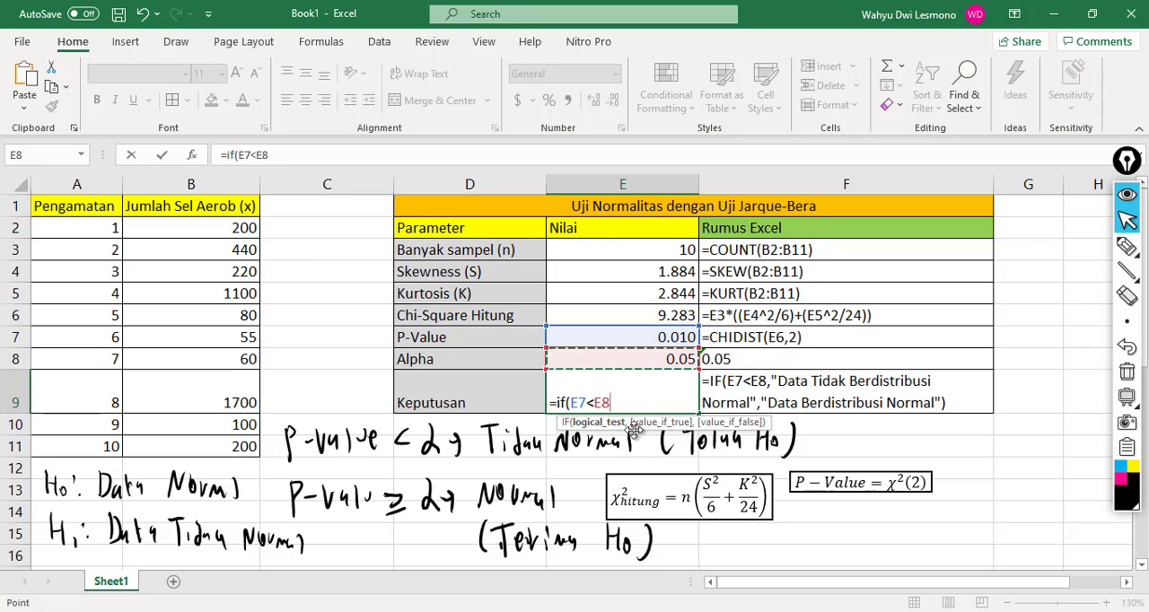
text(,)
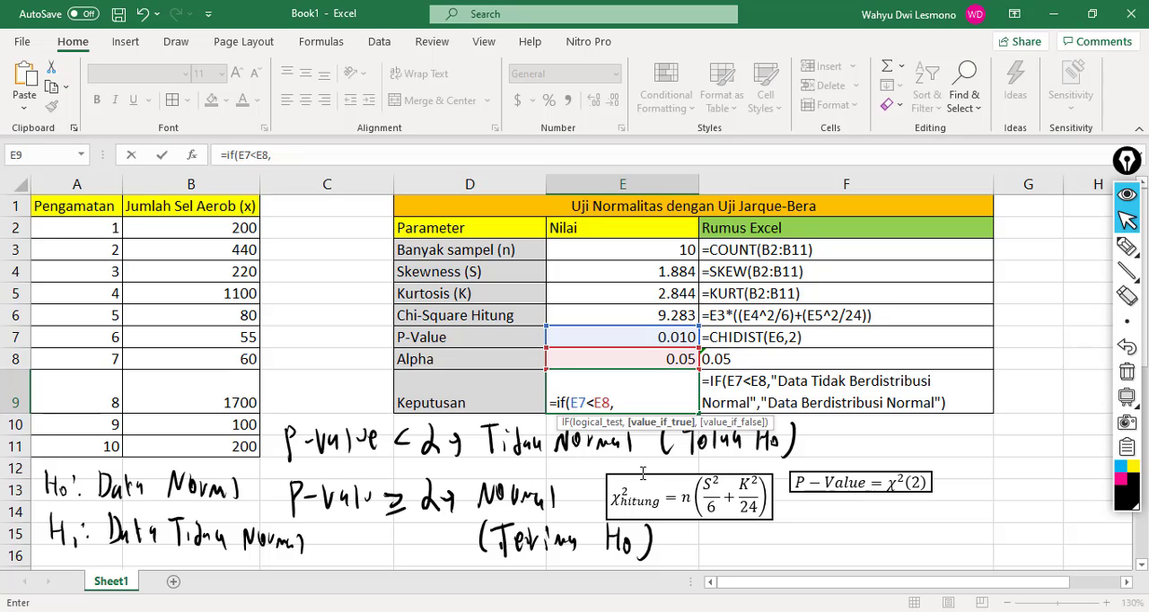
Step: Add "Data Tidak Berdistribusi Normal" as the IF formula's value when the test is true
text("Data Tida)
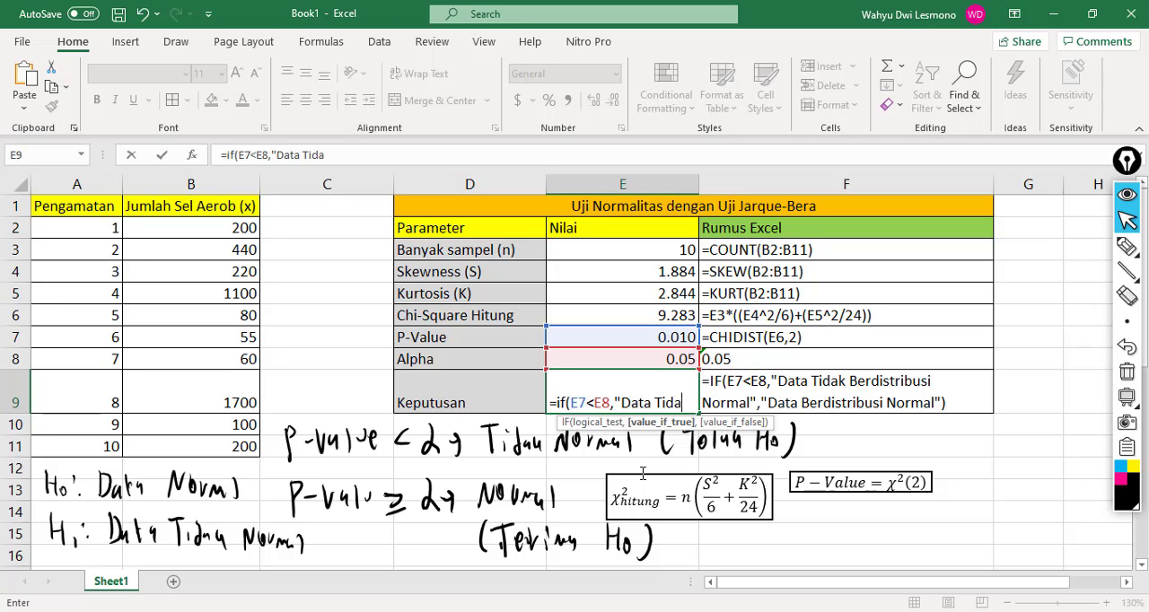
text(k Be)
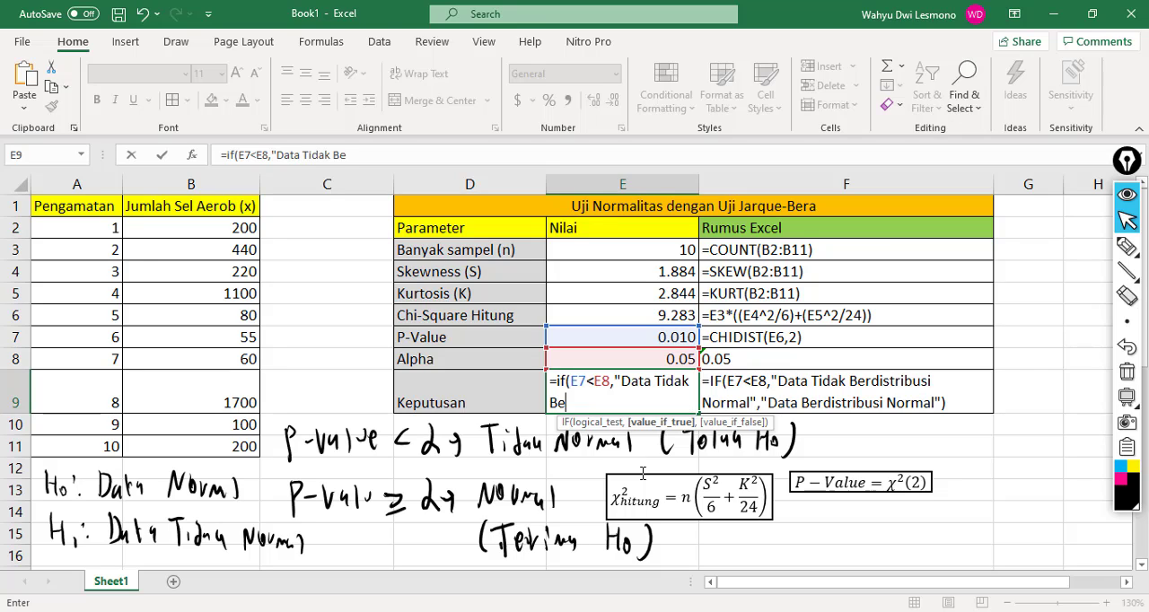
text(rdistribusi )
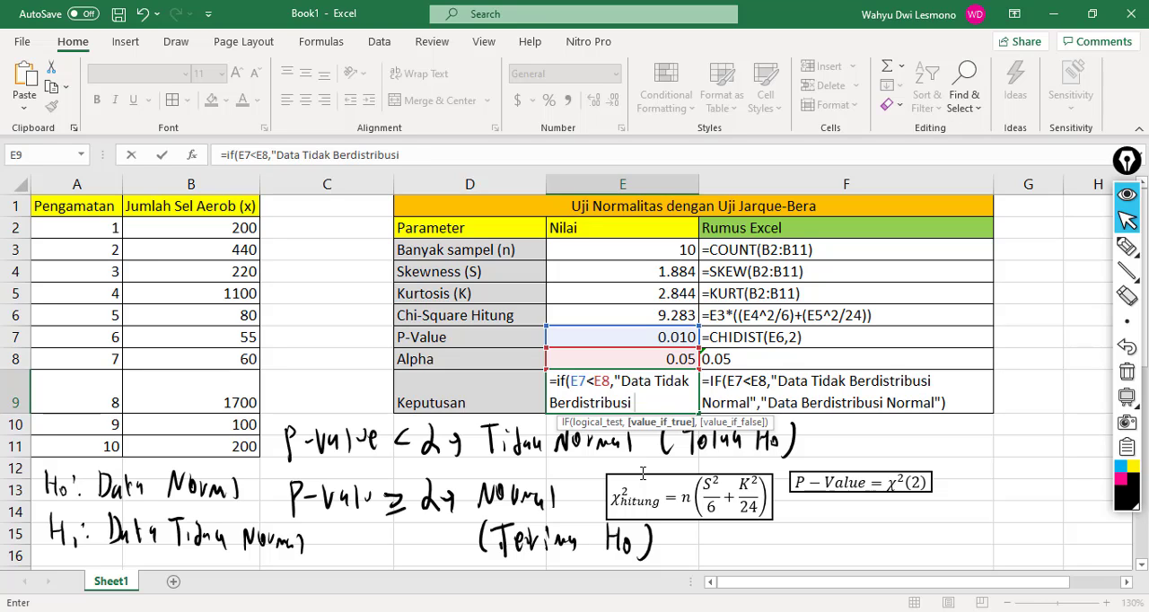
text(Normal)
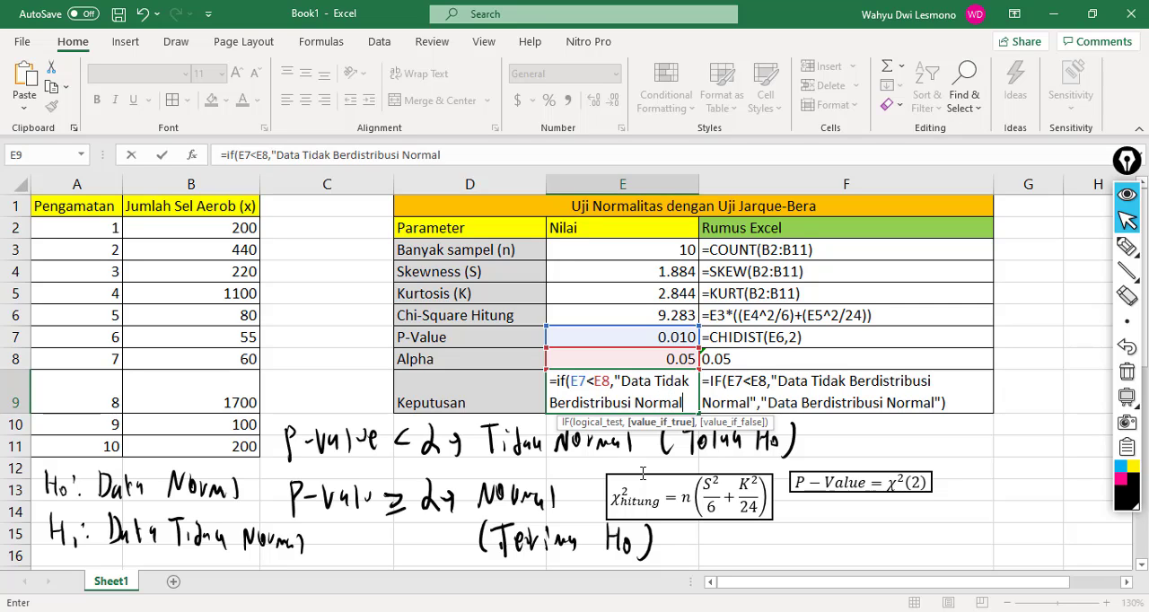
text(")
text(,)
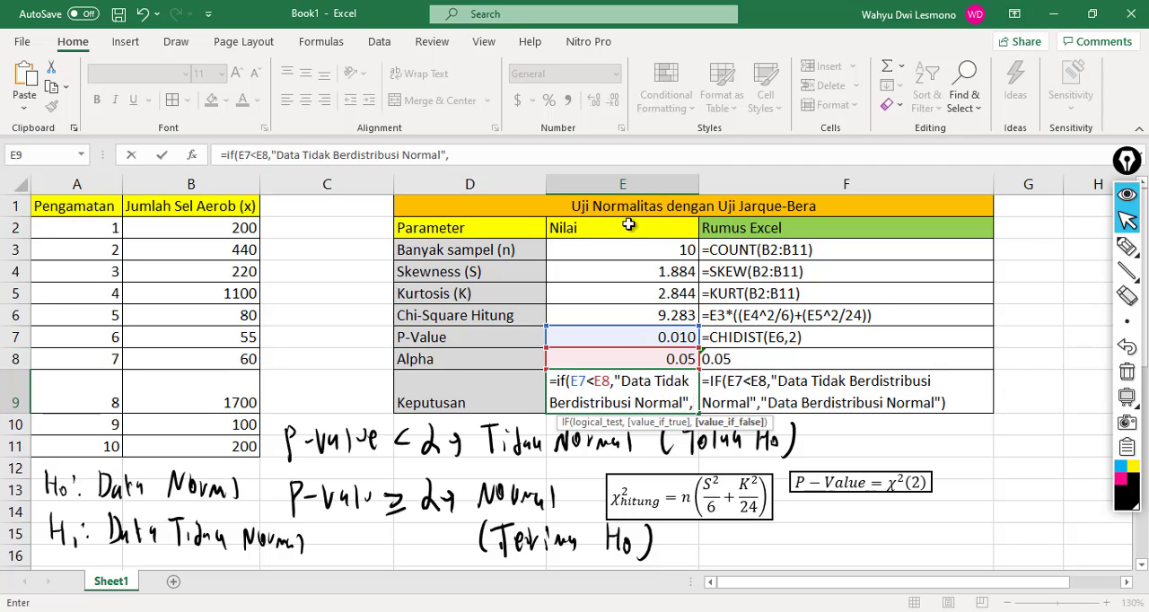
Step: Add "Data Berdistribusi Normal" as the value when the test is false and complete the IF formula in E9
text(")
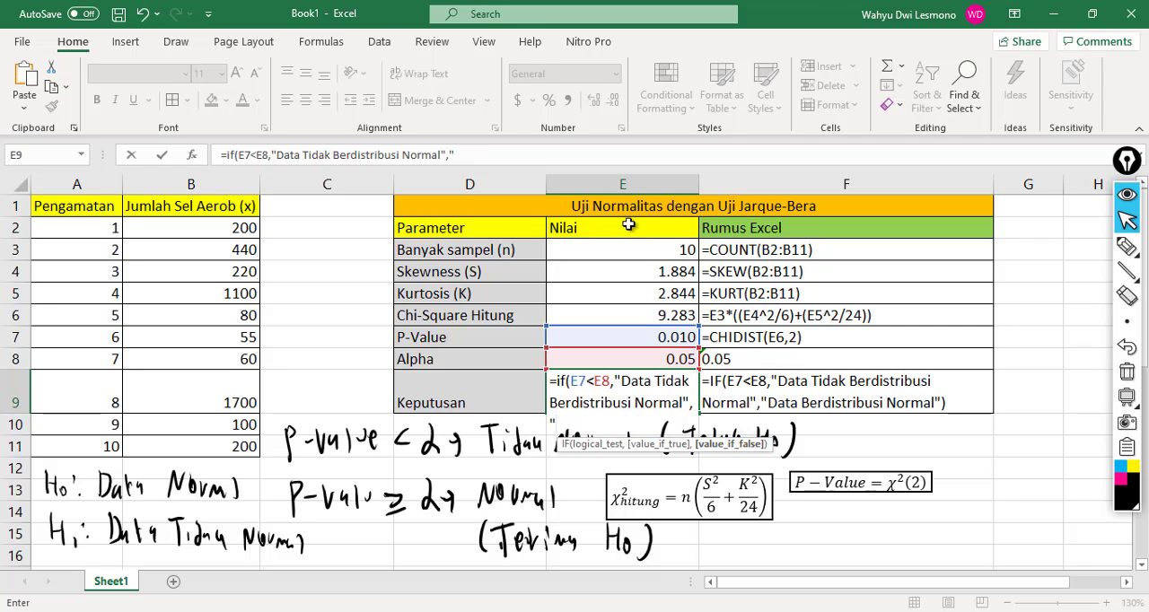
text(Data)
text( Berdis)
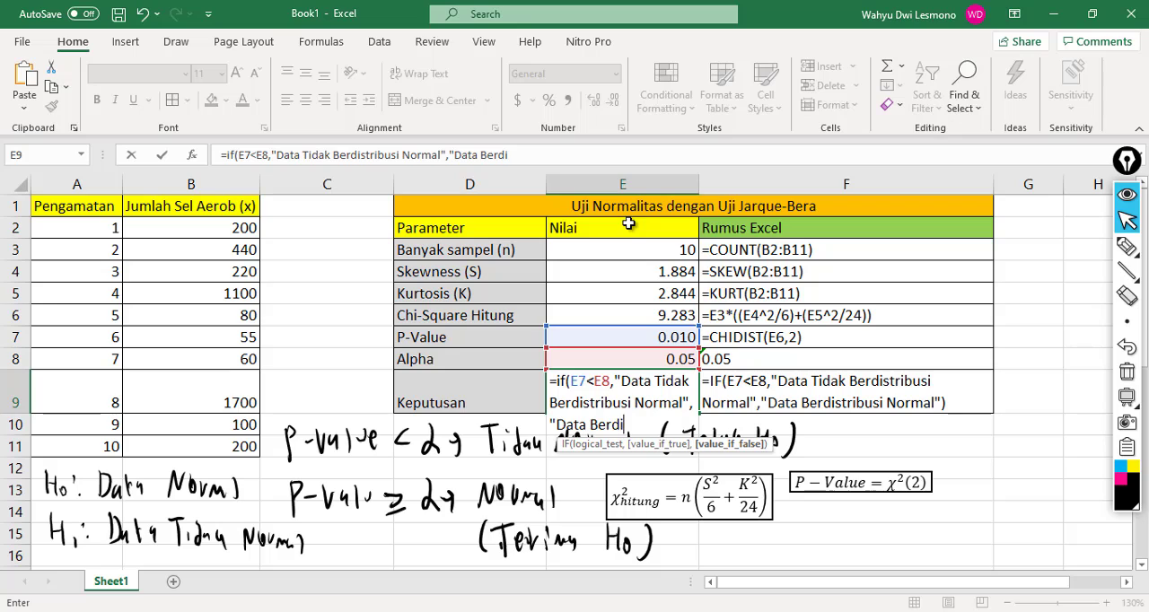
text(tribusi Nor)
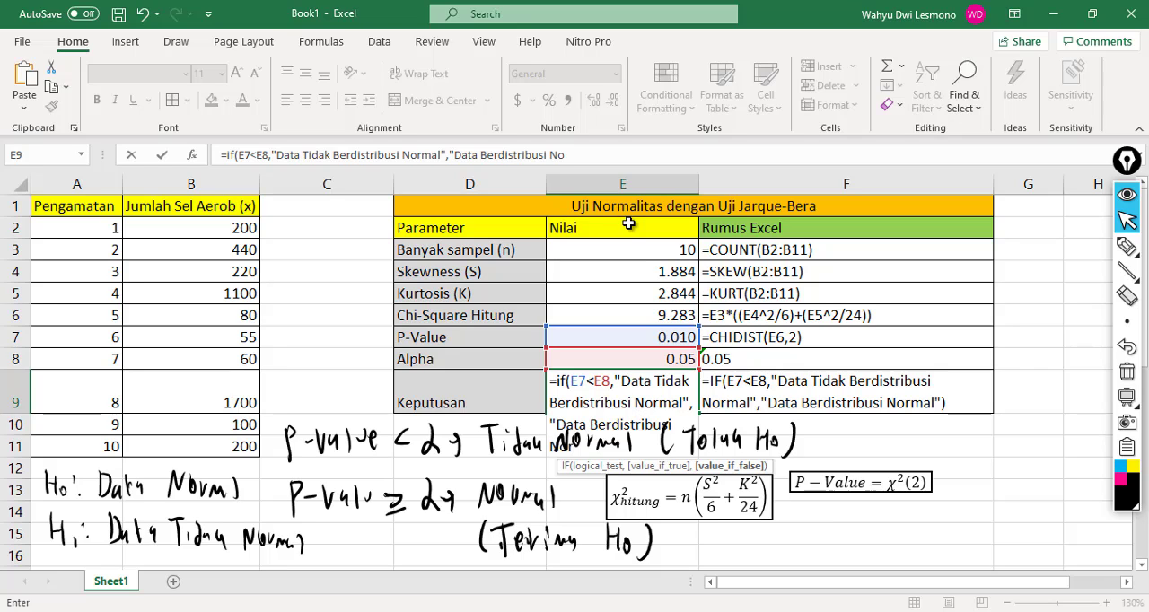
text(mal"))
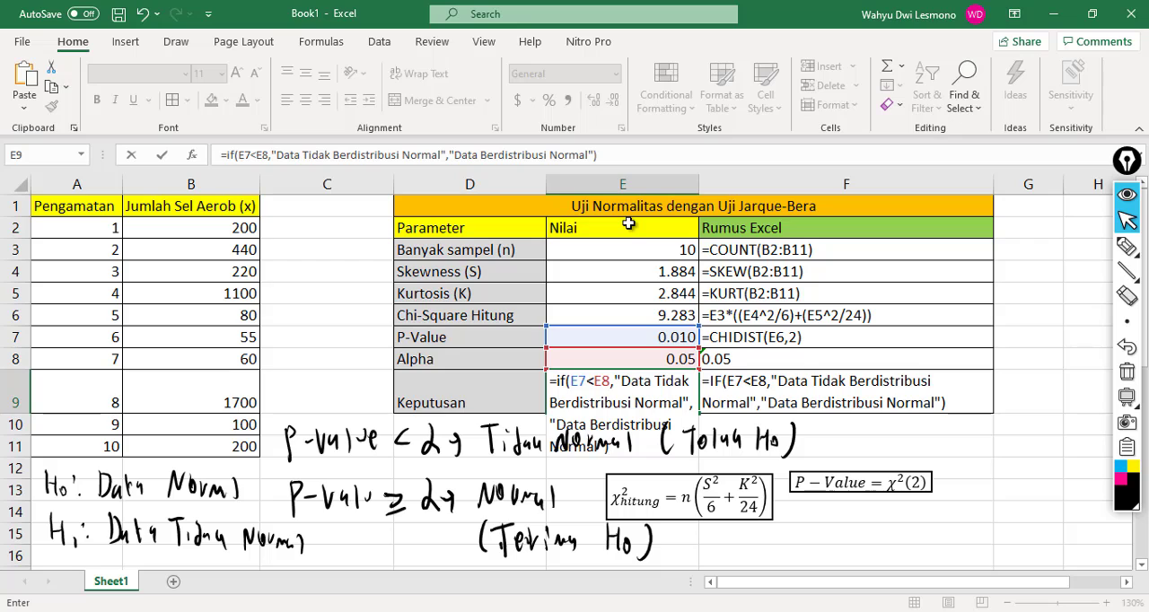
key(Return)
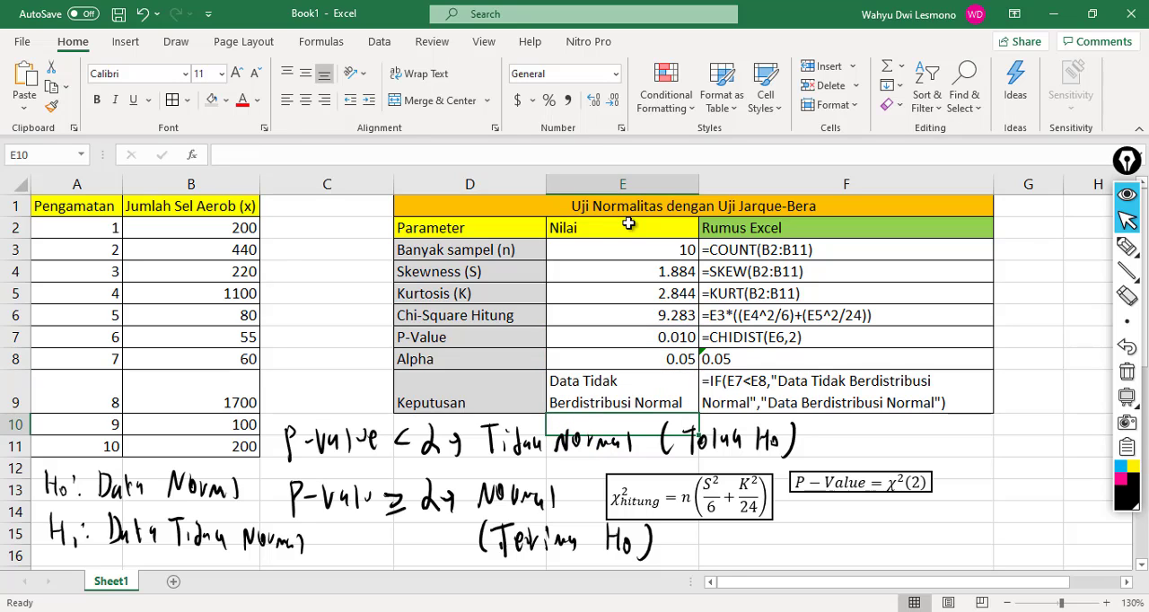
Step: Review the Keputusan result and its listed formula against the P-Value and Alpha cells
click(666, 395)
click(729, 389)
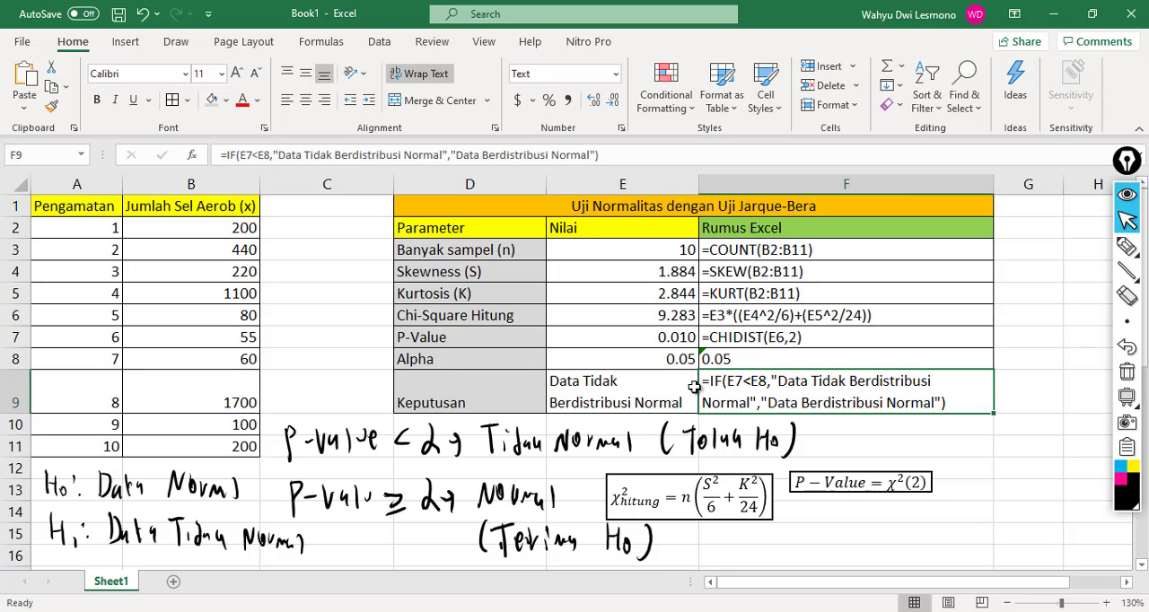
click(669, 337)
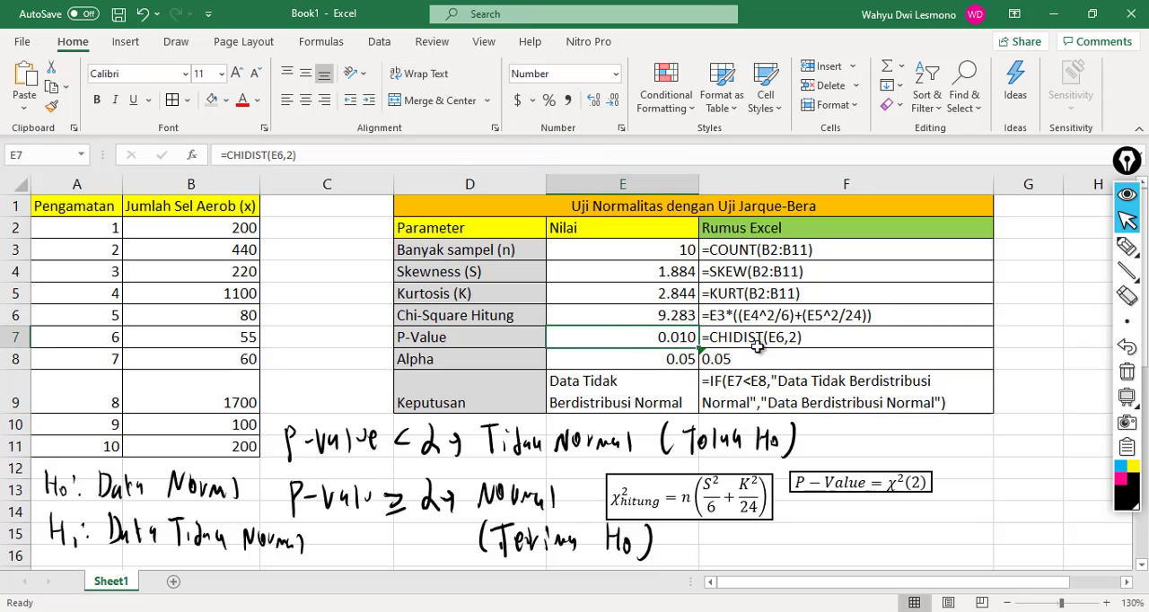
click(655, 358)
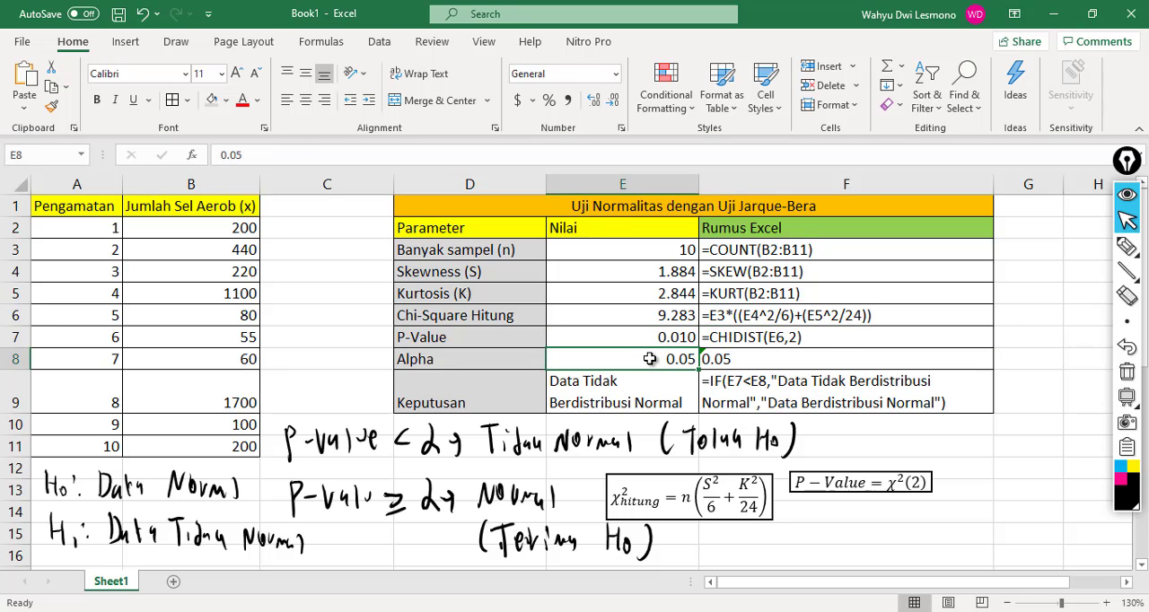